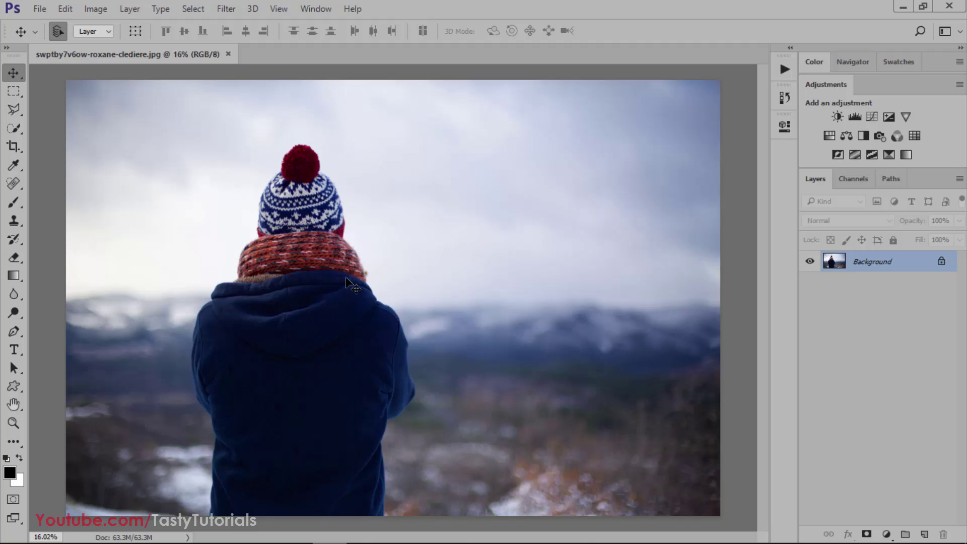
# Step: Switch to the Pen Tool and zoom in on the jacket's lower edge
pyautogui.click(14, 331)
pyautogui.click(54, 334)
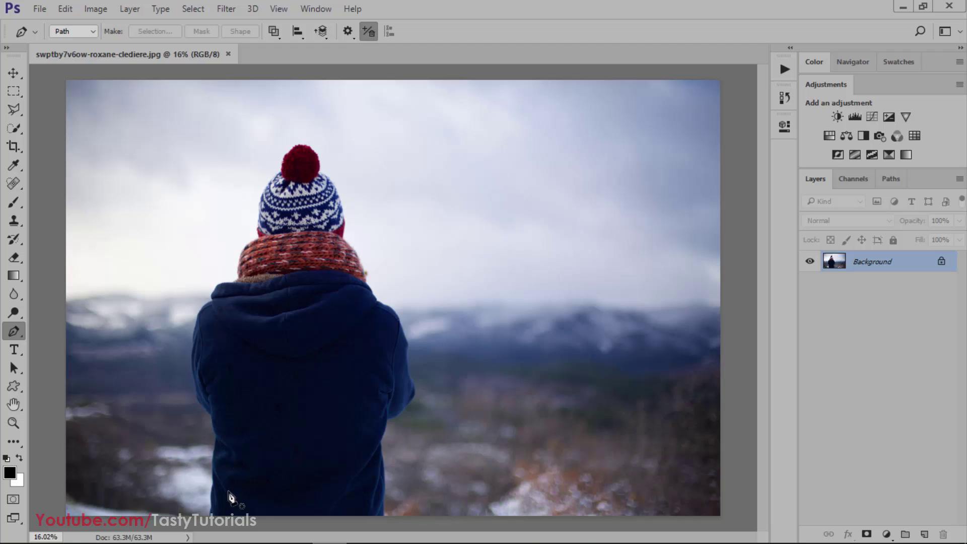
pyautogui.scroll(5, 231, 503)
pyautogui.scroll(-5, 262, 444)
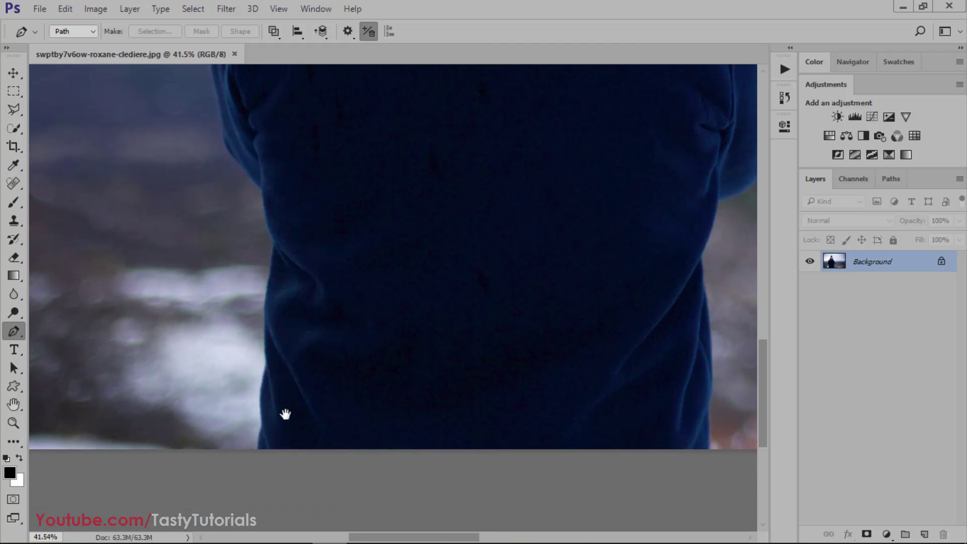
pyautogui.scroll(-1, 295, 417)
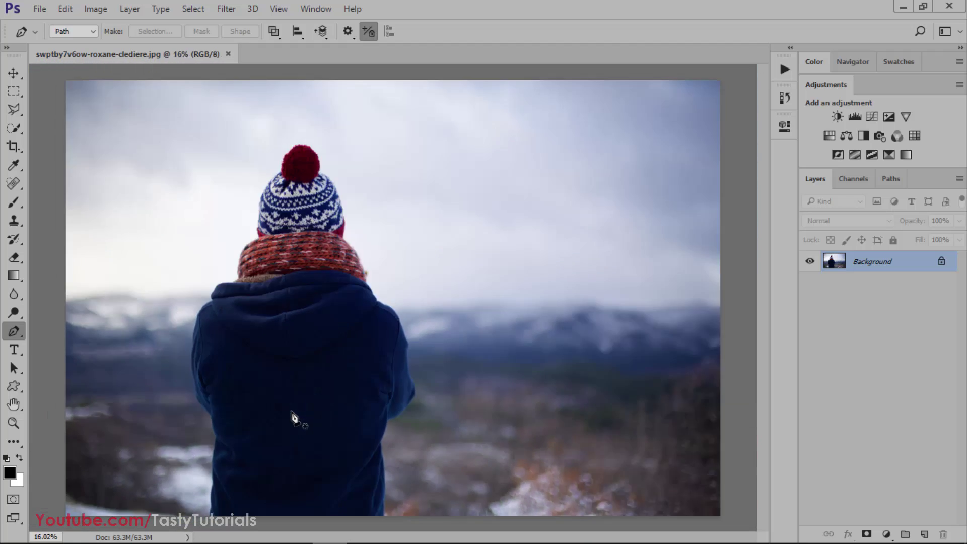
pyautogui.scroll(1, 219, 469)
pyautogui.scroll(-3, 255, 415)
pyautogui.scroll(3, 319, 356)
pyautogui.moveTo(252, 447); pyautogui.dragTo(282, 417)
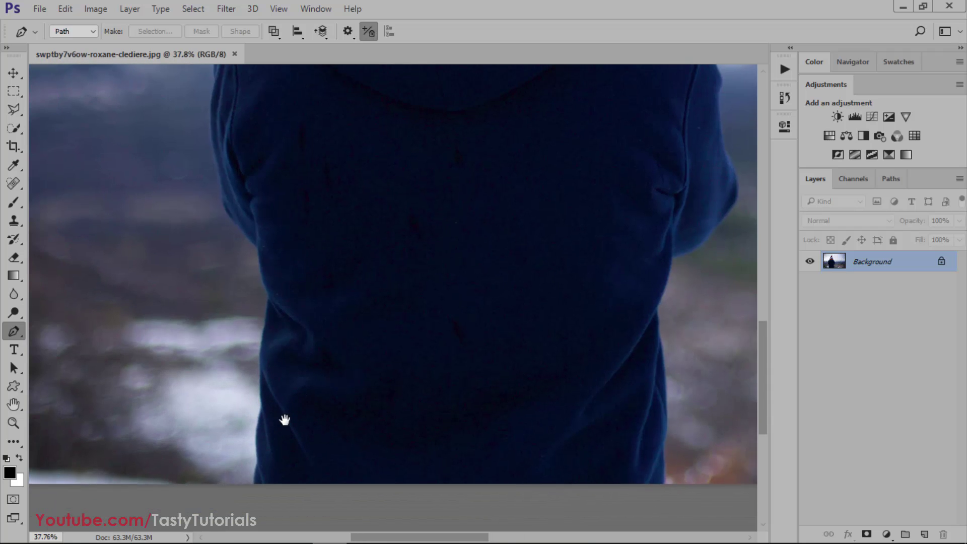
pyautogui.scroll(2, 227, 497)
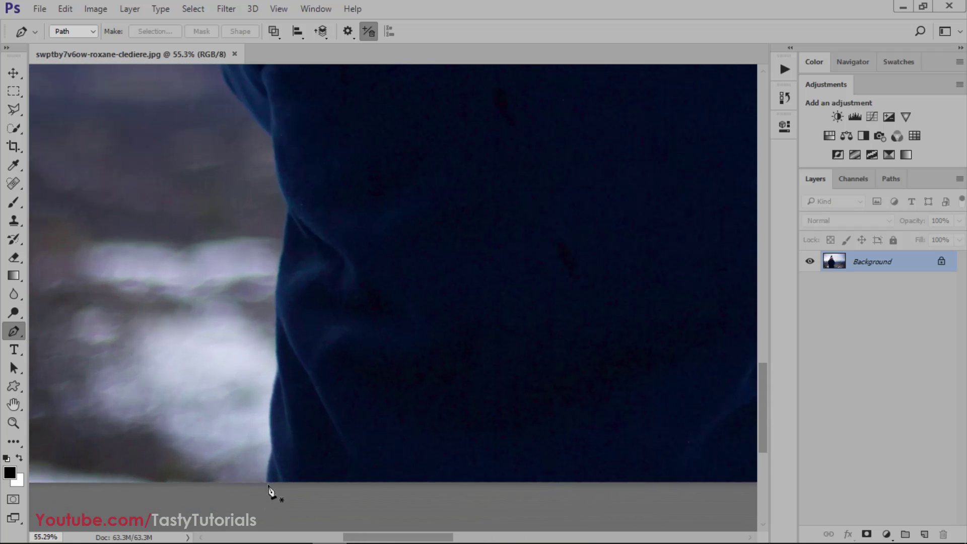
pyautogui.scroll(-3, 272, 494)
# Step: Place straight and curved anchor points along the jacket outline, tracing the figure's edge
pyautogui.click(281, 428)
pyautogui.moveTo(291, 328); pyautogui.dragTo(315, 259)
pyautogui.scroll(3, 294, 330)
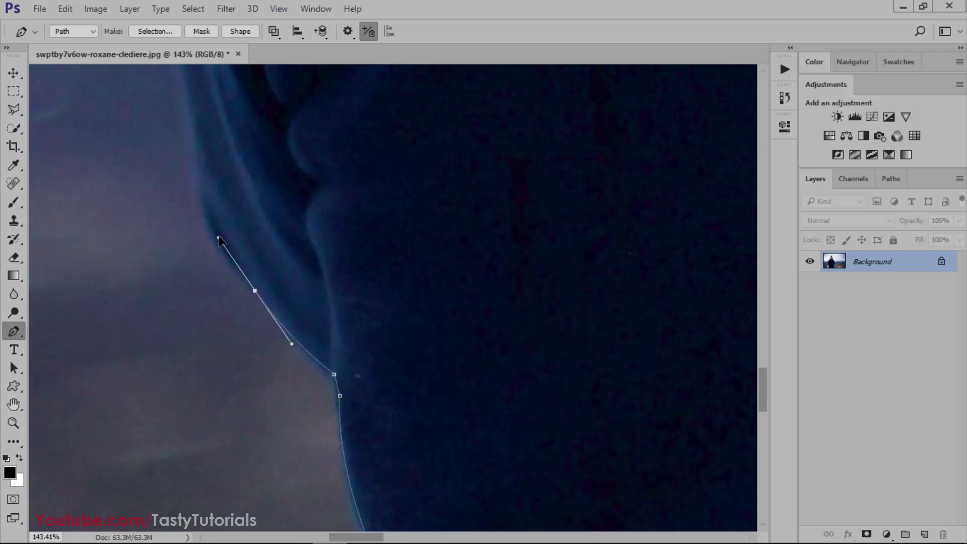
pyautogui.scroll(15, 257, 295)
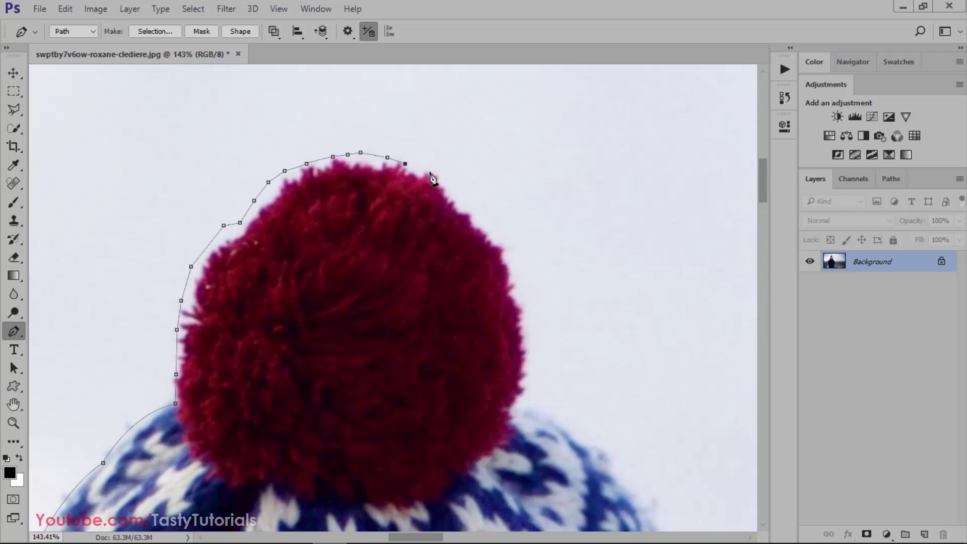
pyautogui.hscroll(5, 464, 291)
pyautogui.scroll(-10, 298, 186)
pyautogui.click(290, 126)
pyautogui.click(316, 203)
pyautogui.click(331, 240)
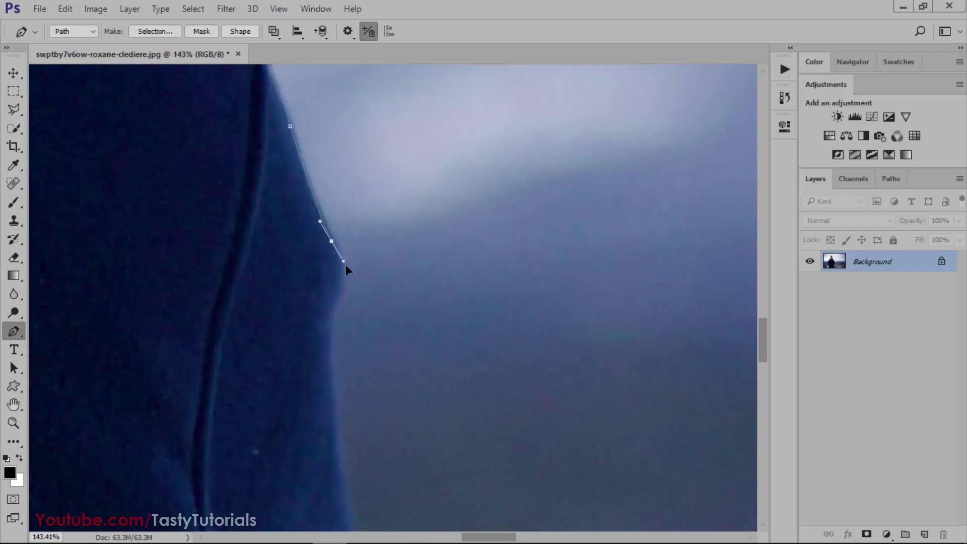
pyautogui.scroll(-5, 336, 269)
pyautogui.click(309, 223)
pyautogui.scroll(-5, 293, 231)
pyautogui.click(280, 248)
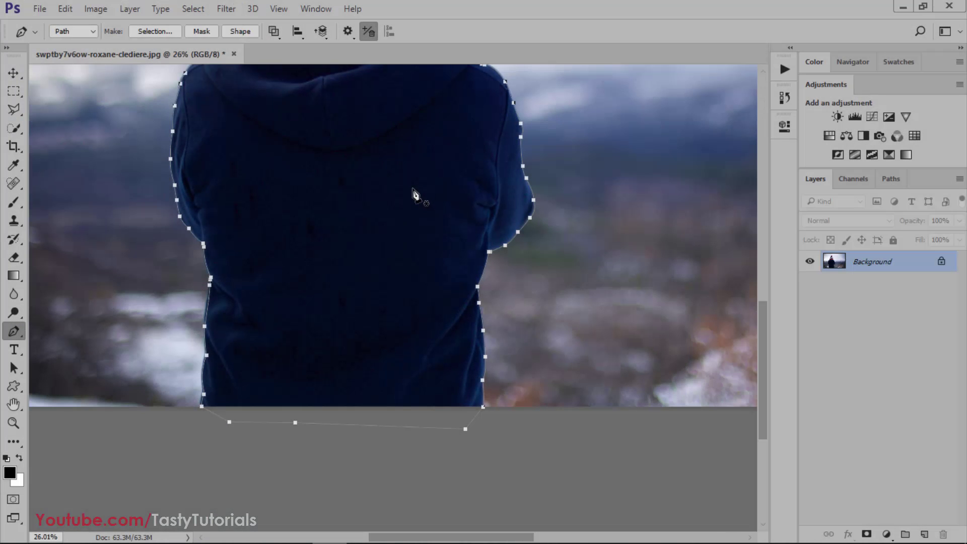
pyautogui.scroll(-4, 411, 201)
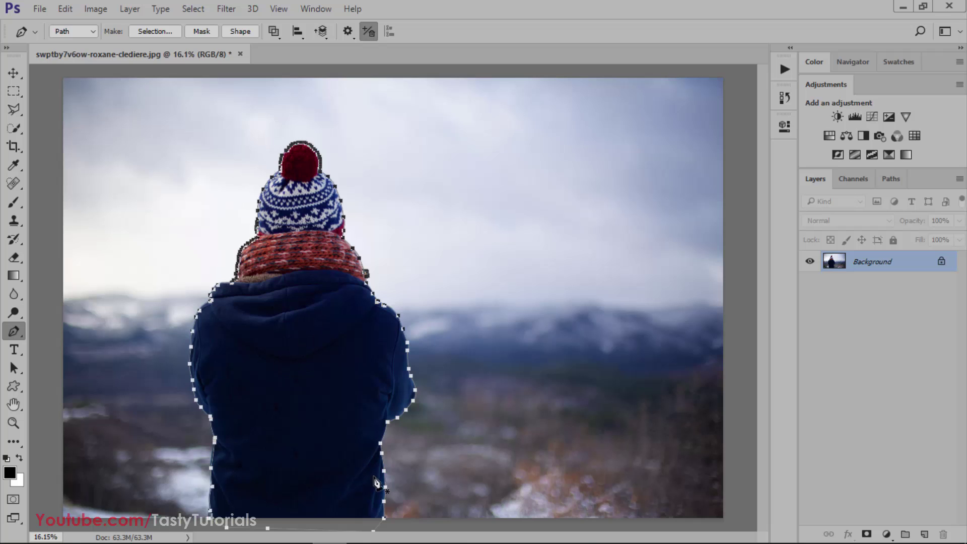
pyautogui.scroll(1, 319, 454)
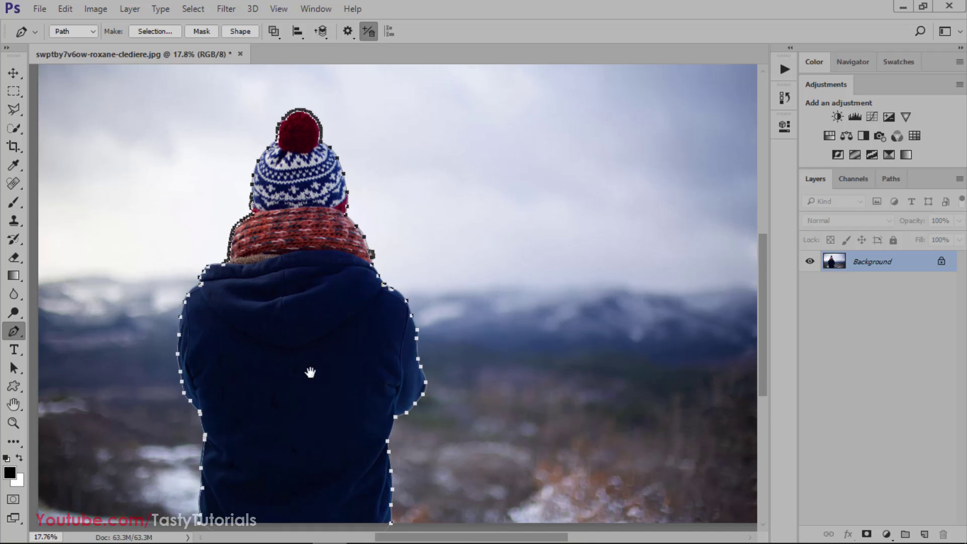
# Step: Convert the traced path into a selection with a 0.5 px feather radius
pyautogui.moveTo(315, 352); pyautogui.dragTo(333, 256)
pyautogui.rightClick(323, 259)
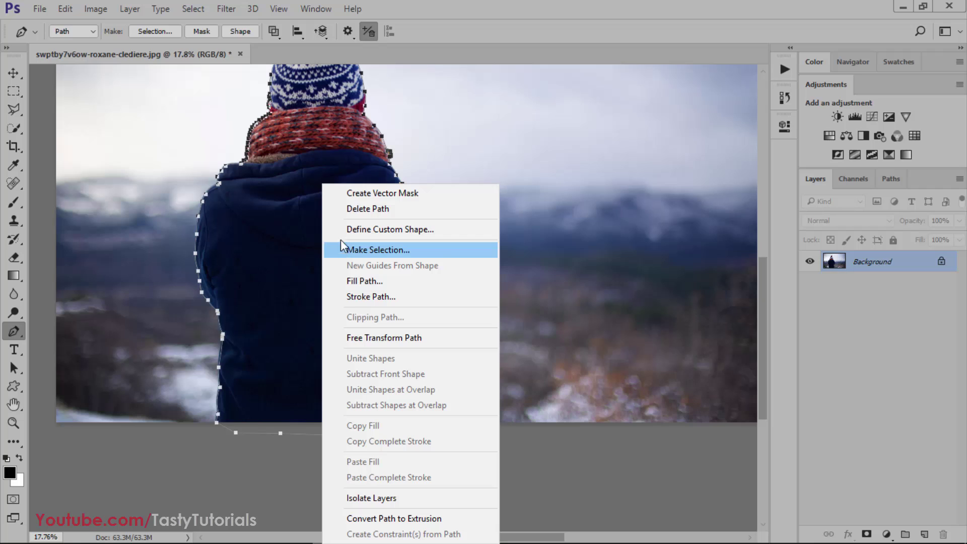
pyautogui.click(373, 250)
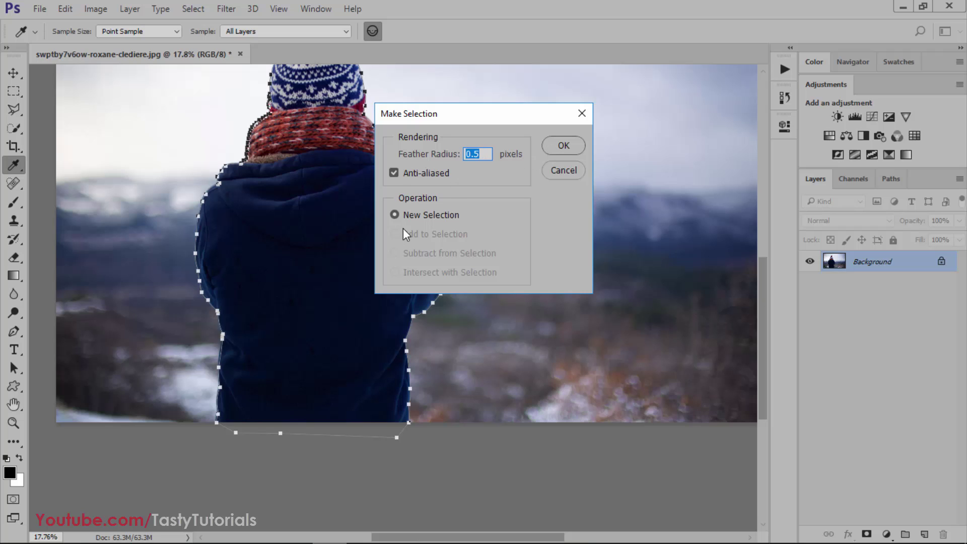
pyautogui.click(576, 147)
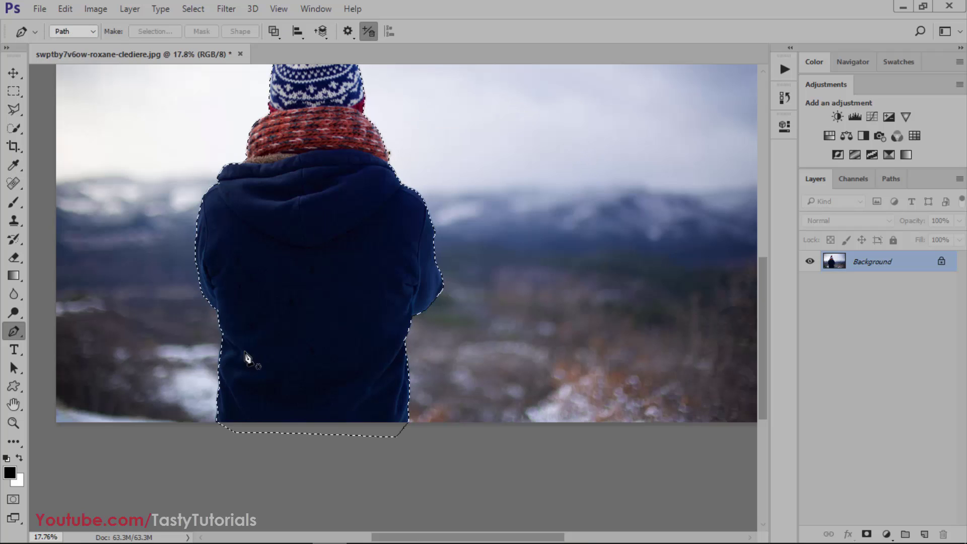
# Step: Switch to the Polygonal Lasso Tool from the lasso variants
pyautogui.scroll(-2, 338, 213)
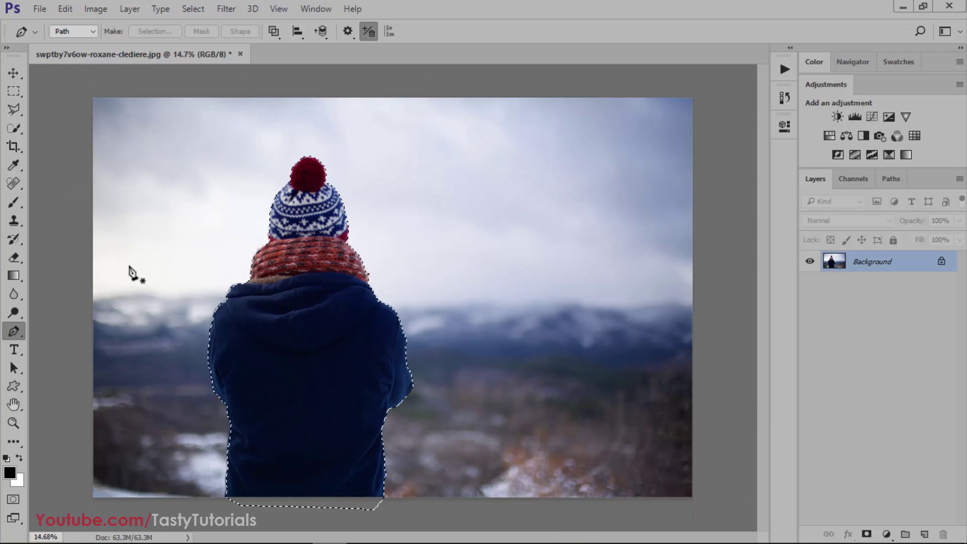
pyautogui.click(17, 109)
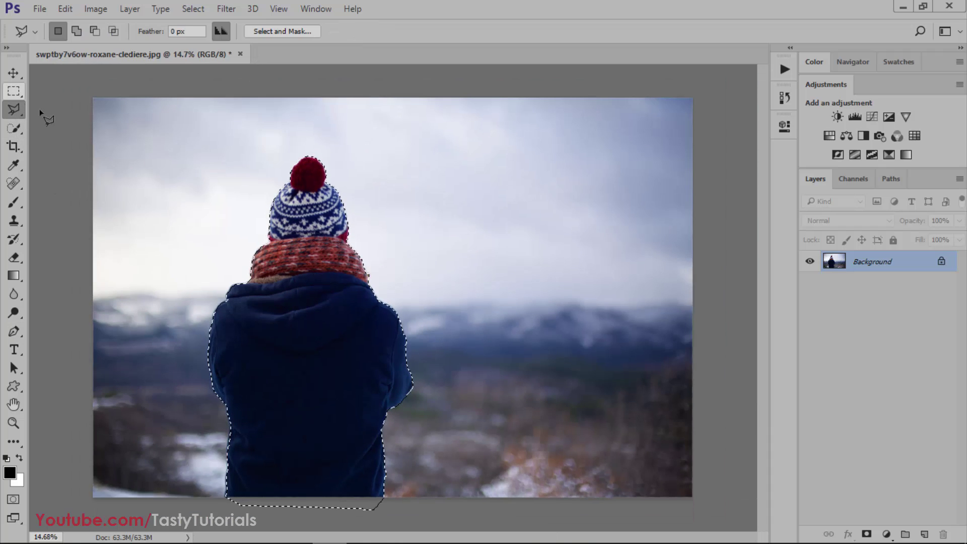
pyautogui.rightClick(15, 110)
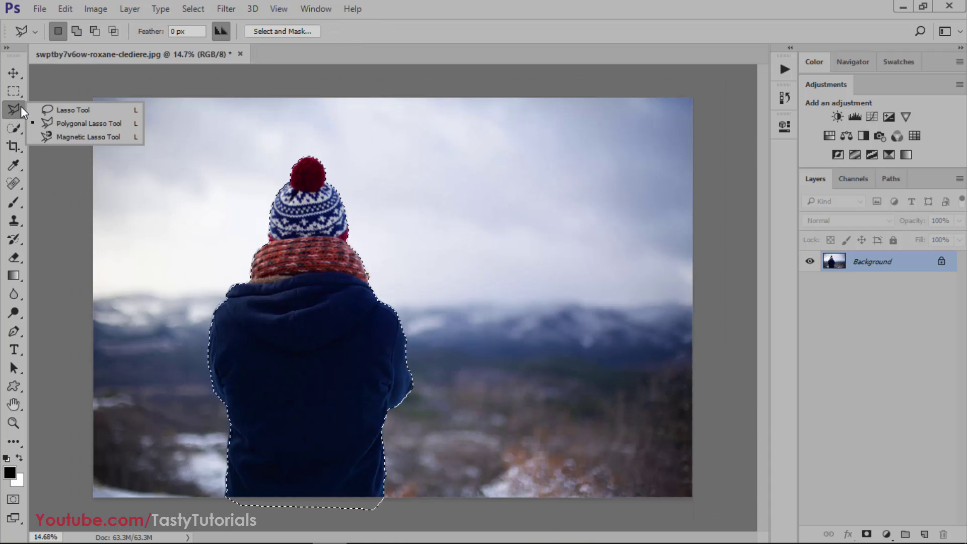
# Step: Open Select and Mask and set the overlay opacity to 100%
pyautogui.click(316, 32)
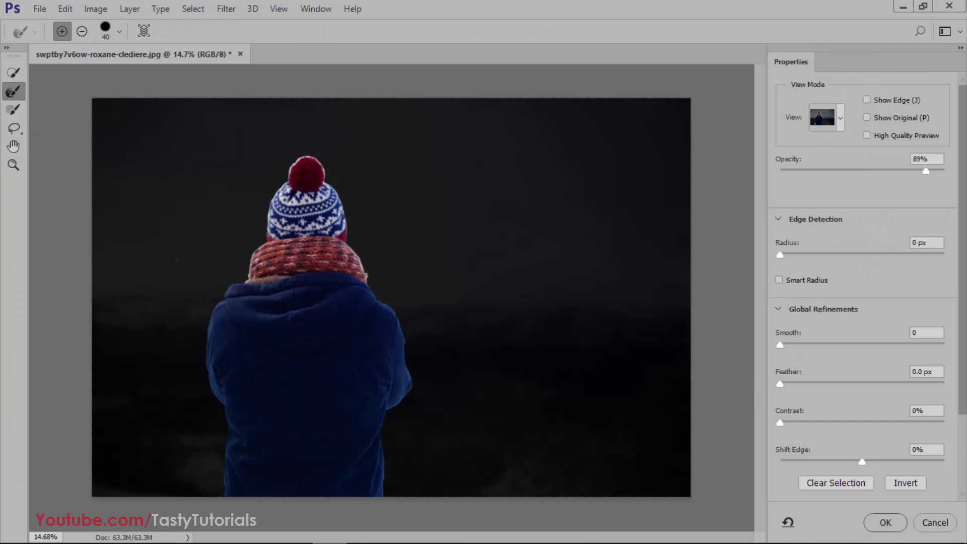
pyautogui.scroll(2, 187, 259)
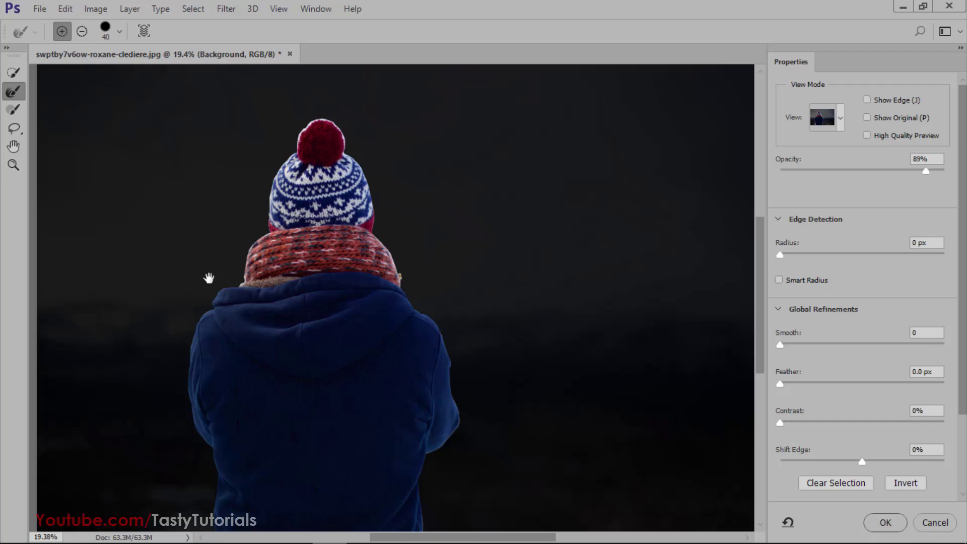
pyautogui.scroll(3, 280, 410)
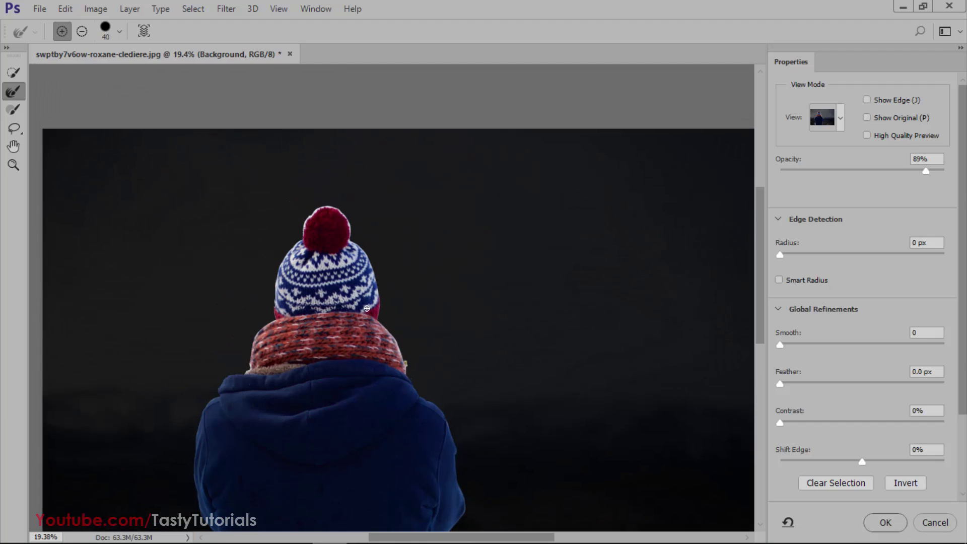
pyautogui.scroll(4, 268, 398)
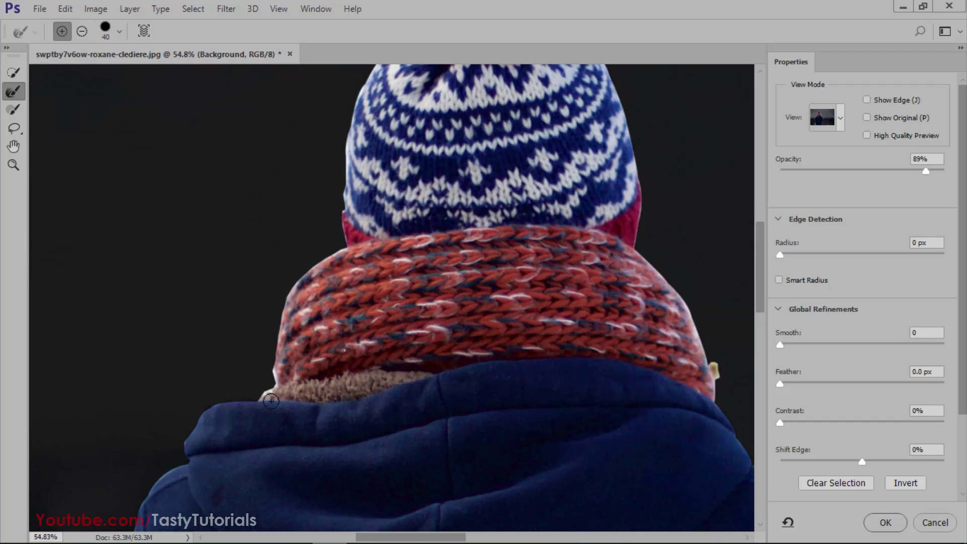
pyautogui.scroll(2, 257, 392)
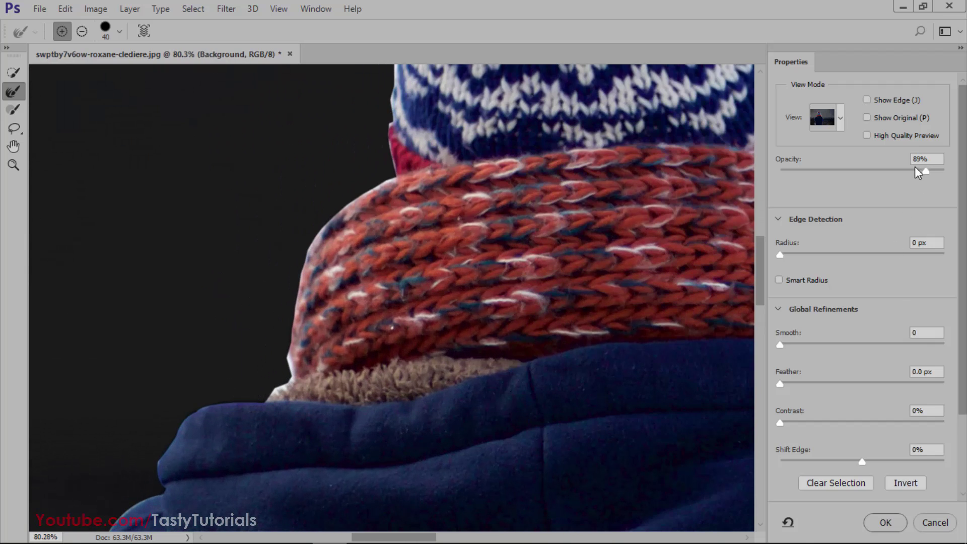
pyautogui.click(917, 159)
pyautogui.write('0')
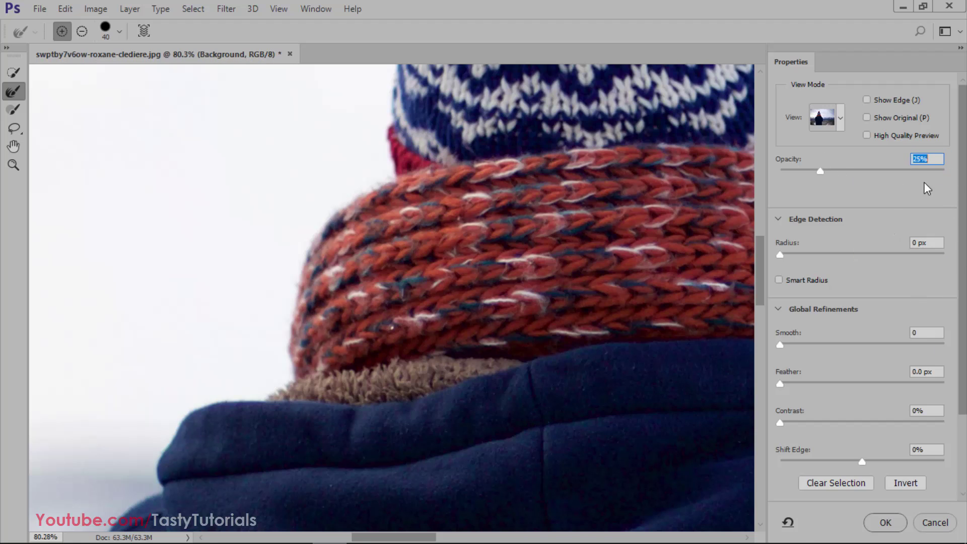
pyautogui.write('100')
pyautogui.press('Return')
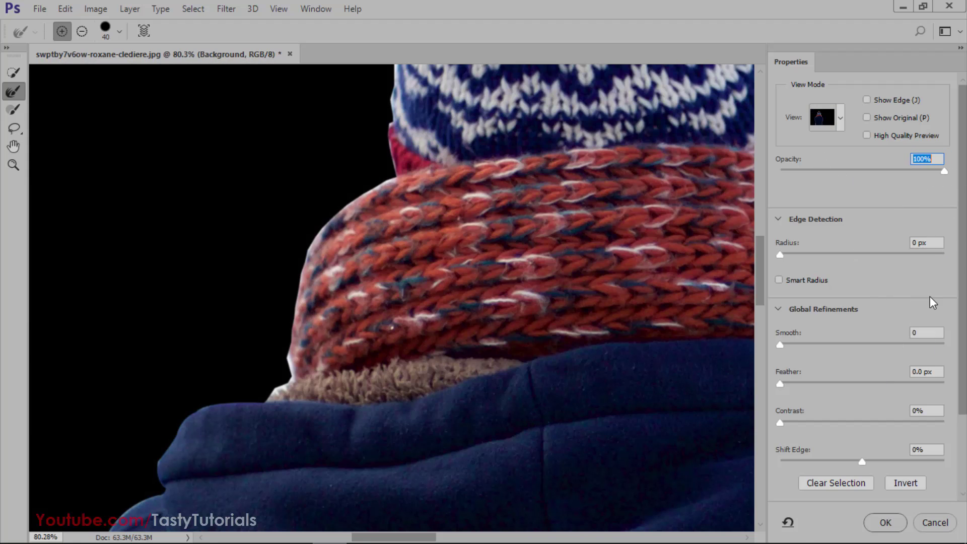
pyautogui.scroll(-2, 862, 302)
pyautogui.scroll(2, 862, 302)
# Step: Refine the scarf edge, decontaminate colours, and shift the selection edge to -7%
pyautogui.moveTo(282, 373)
pyautogui.mouseDown()
pyautogui.moveTo(297, 255)
pyautogui.moveTo(388, 169)
pyautogui.moveTo(389, 101)
pyautogui.moveTo(376, 139)
pyautogui.mouseUp()
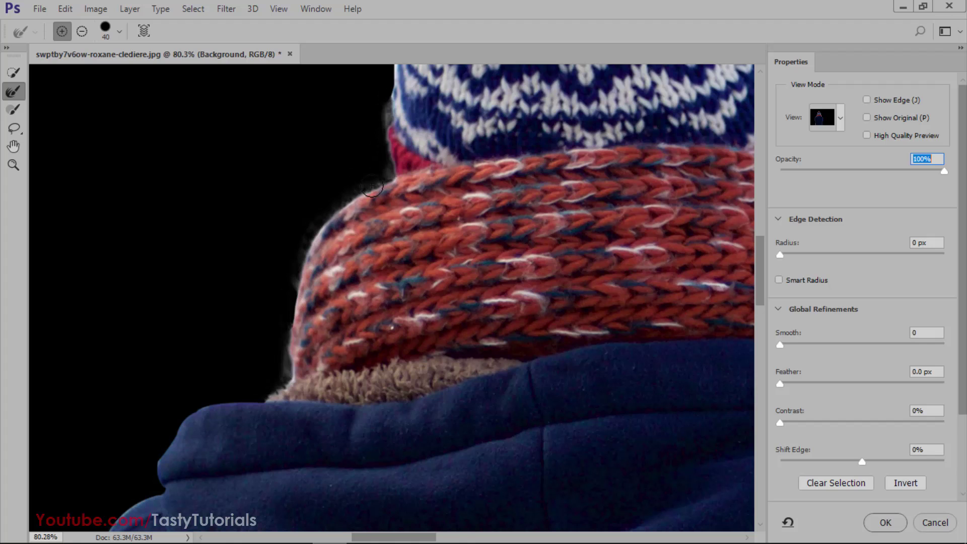
pyautogui.moveTo(382, 206); pyautogui.dragTo(366, 342)
pyautogui.scroll(-3, 366, 342)
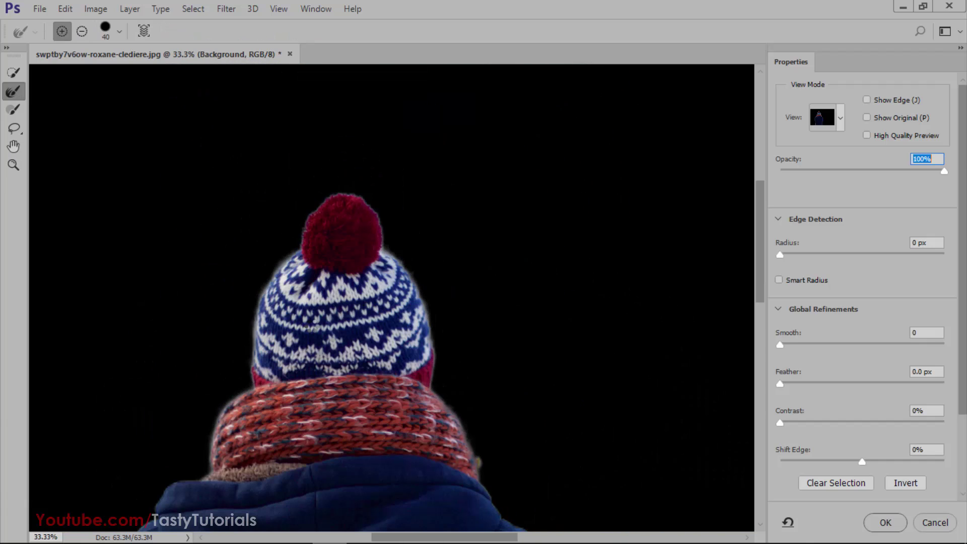
pyautogui.scroll(-3, 859, 365)
pyautogui.moveTo(860, 365); pyautogui.dragTo(840, 365)
pyautogui.click(781, 325)
pyautogui.click(779, 439)
pyautogui.moveTo(780, 157); pyautogui.dragTo(816, 157)
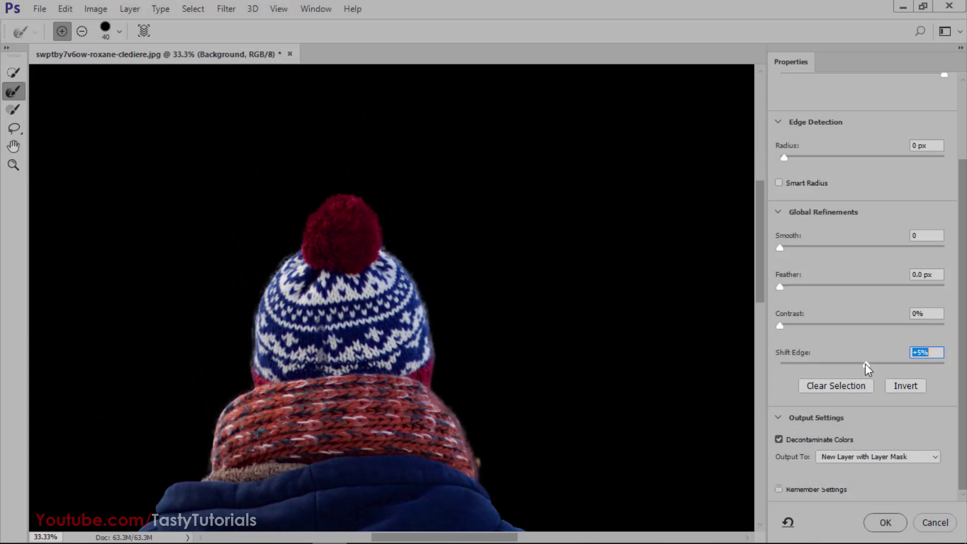
pyautogui.moveTo(866, 364); pyautogui.dragTo(857, 364)
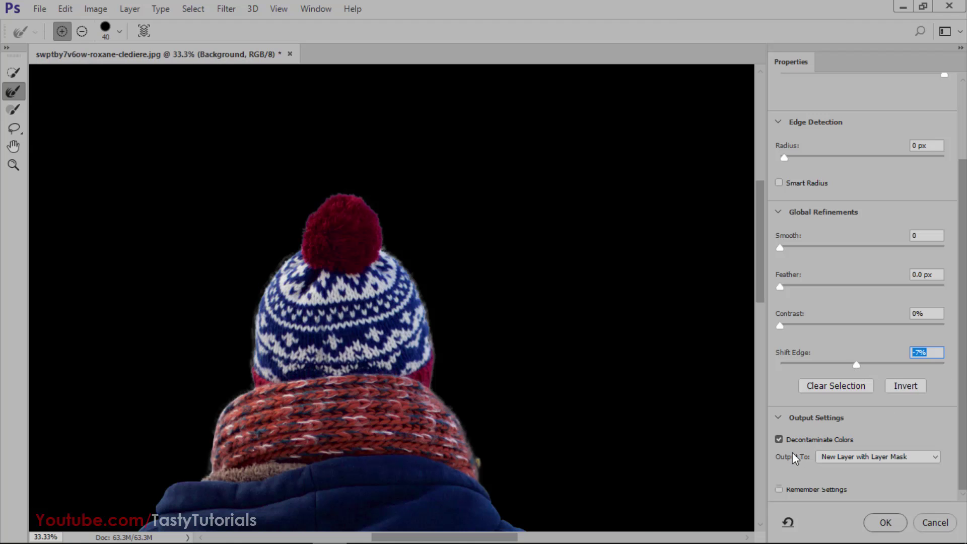
# Step: Output the refinement as a New Layer with Layer Mask
pyautogui.click(885, 462)
pyautogui.click(839, 495)
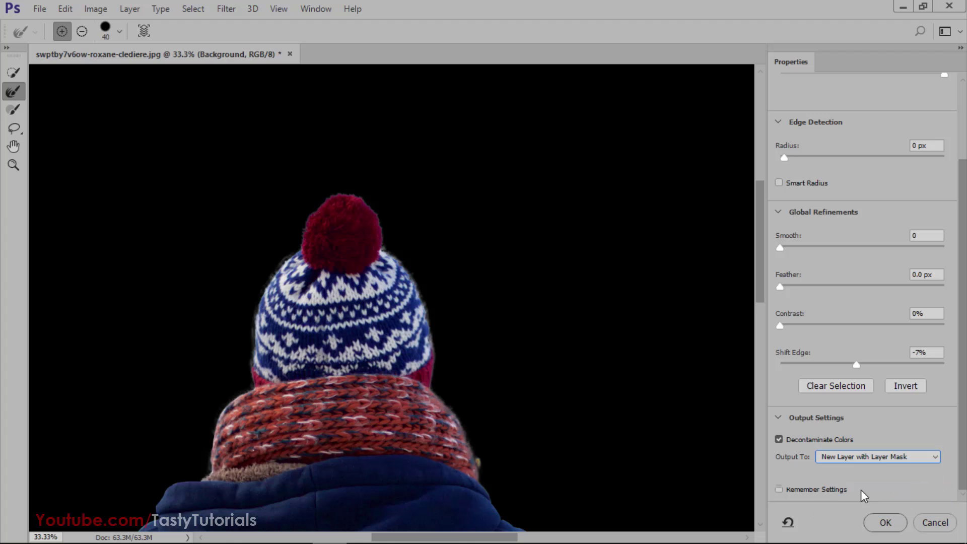
pyautogui.click(871, 521)
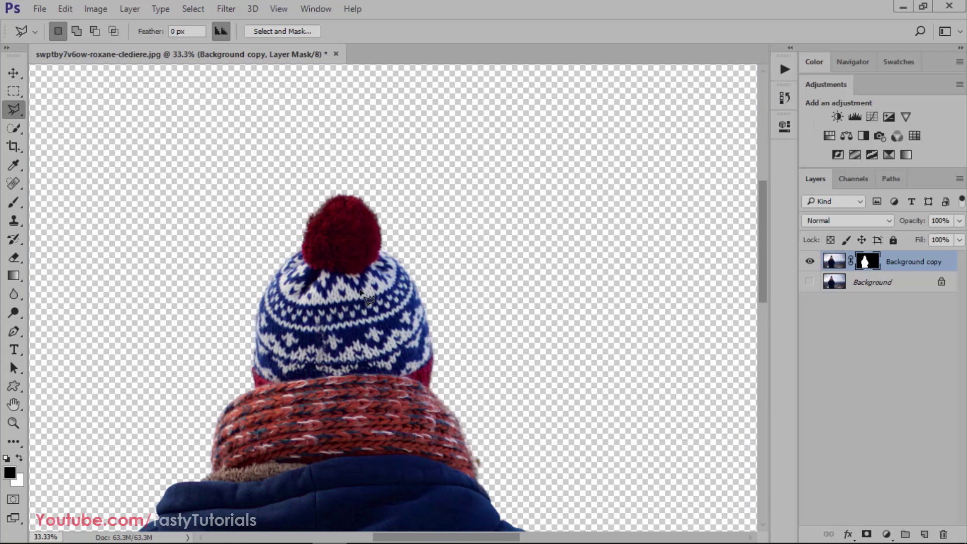
# Step: Toggle the original Background photo on and off to inspect the cutout
pyautogui.scroll(-3, 318, 287)
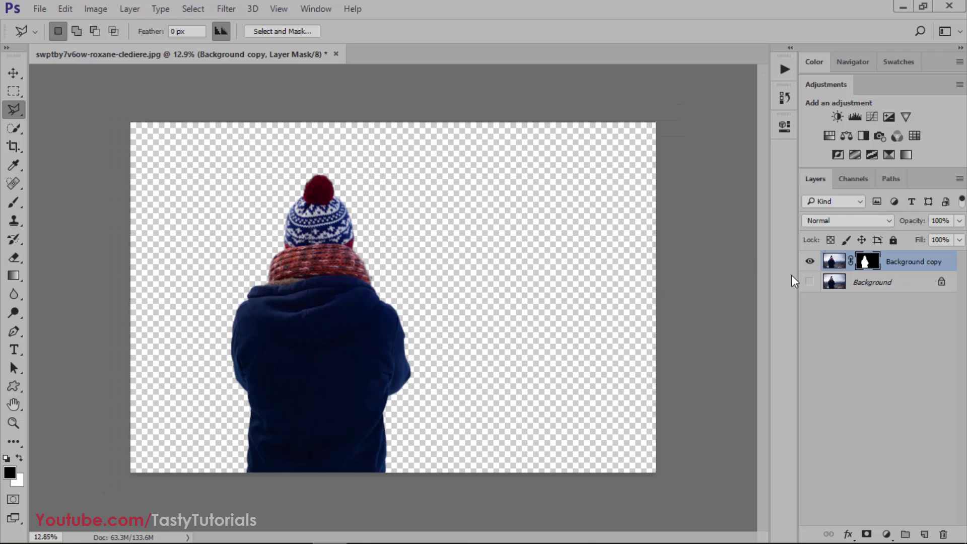
pyautogui.click(809, 282)
pyautogui.scroll(1, 731, 287)
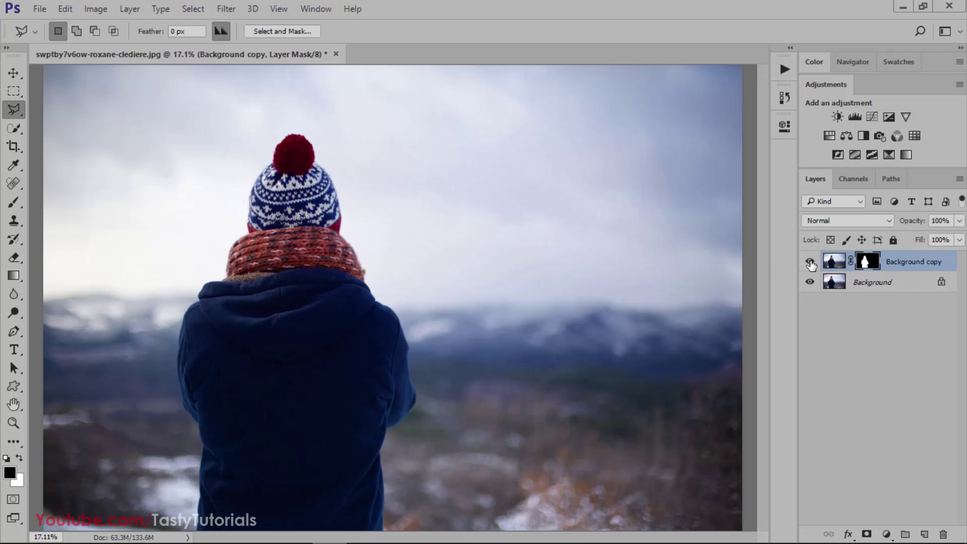
pyautogui.click(809, 282)
pyautogui.scroll(3, 255, 200)
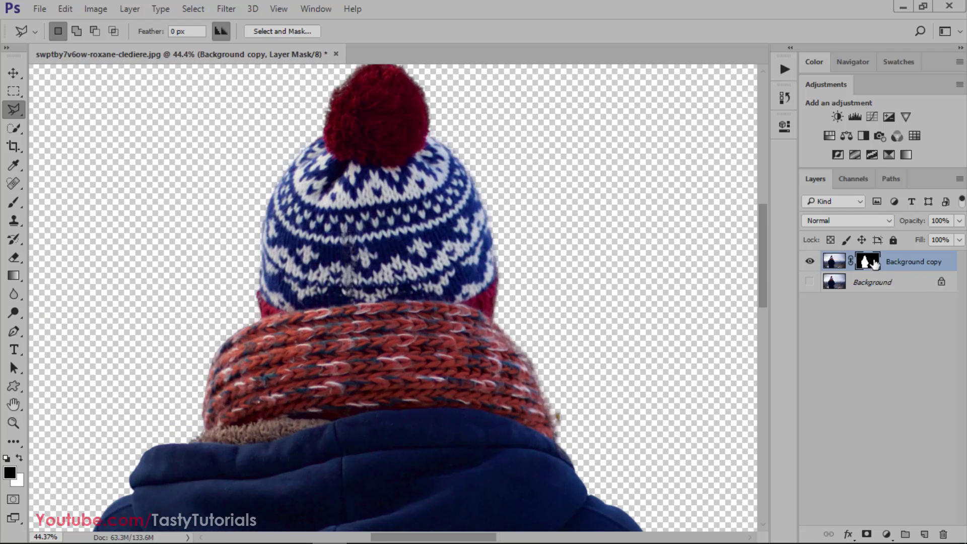
# Step: View the mask alone and paint white over grey smudges and gaps along the shoulder and hair
pyautogui.keyDown('alt'); pyautogui.click(867, 262); pyautogui.keyUp('alt')
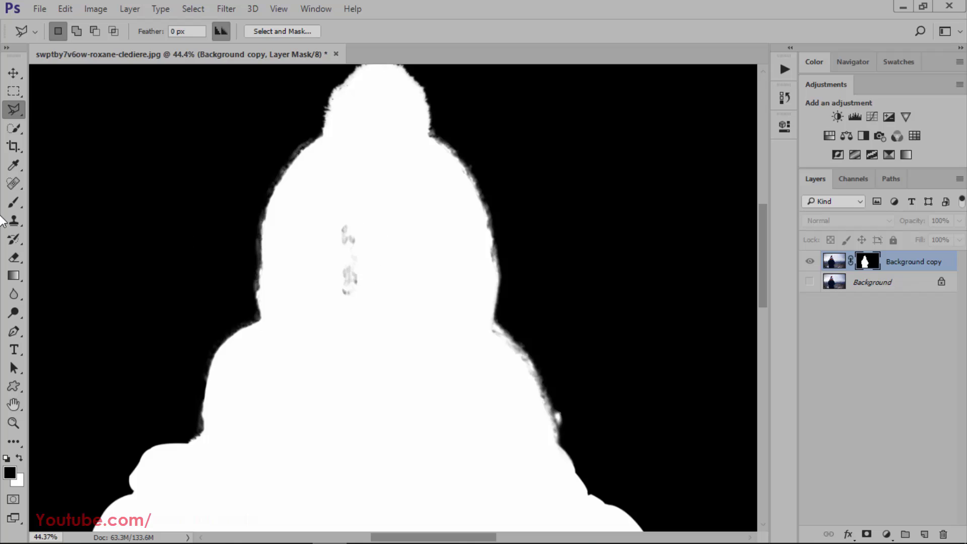
pyautogui.press('b')
pyautogui.press('x')
pyautogui.moveTo(348, 229); pyautogui.dragTo(349, 290)
pyautogui.moveTo(476, 354)
pyautogui.mouseDown()
pyautogui.moveTo(556, 406)
pyautogui.moveTo(572, 458)
pyautogui.mouseUp()
pyautogui.moveTo(486, 213); pyautogui.dragTo(499, 260)
pyautogui.moveTo(499, 260)
pyautogui.mouseDown()
pyautogui.moveTo(376, 298)
pyautogui.moveTo(396, 274)
pyautogui.mouseUp()
pyautogui.hotkey('alt', '\\')
# Step: Drag the mask to the trash and apply it to Background copy's pixels
pyautogui.scroll(-5, 316, 311)
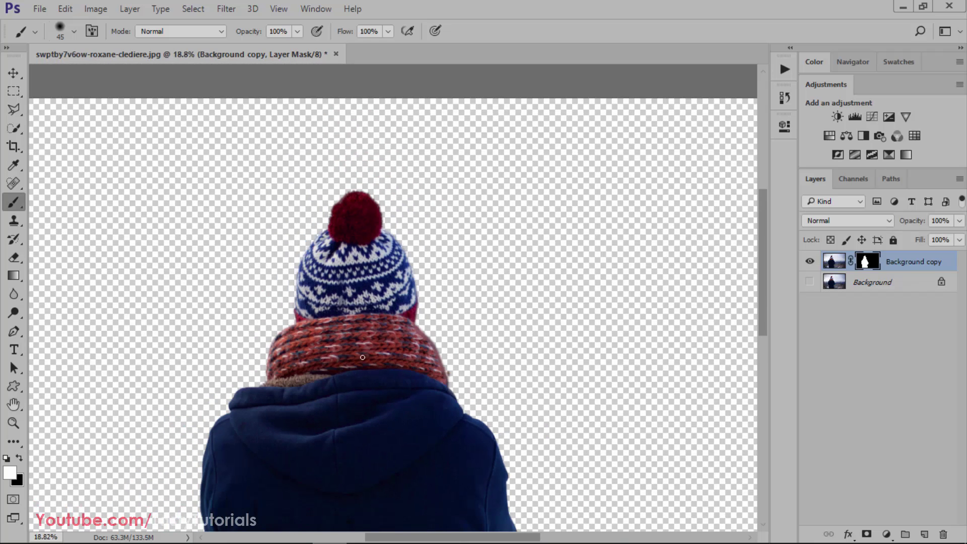
pyautogui.scroll(1, 339, 355)
pyautogui.scroll(1, 339, 356)
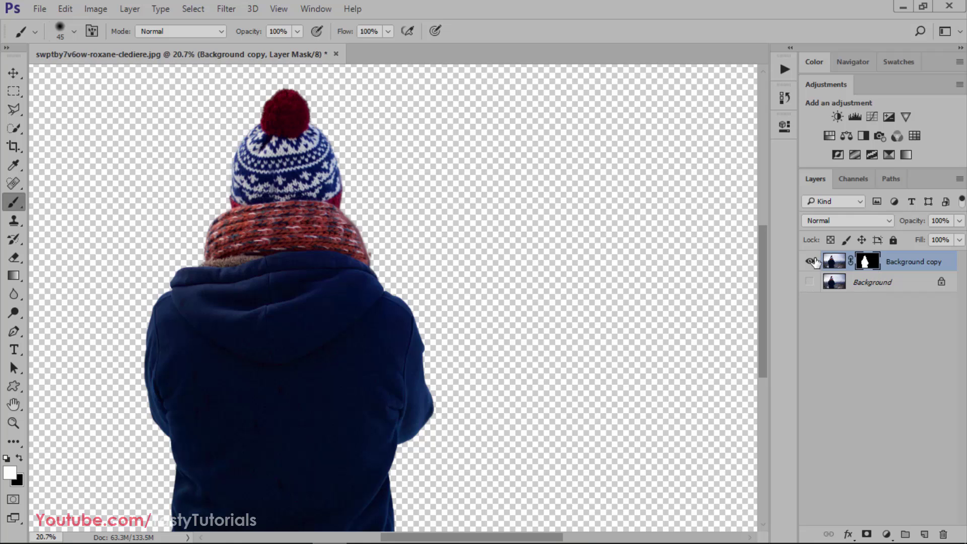
pyautogui.moveTo(867, 266); pyautogui.dragTo(944, 534)
pyautogui.click(425, 214)
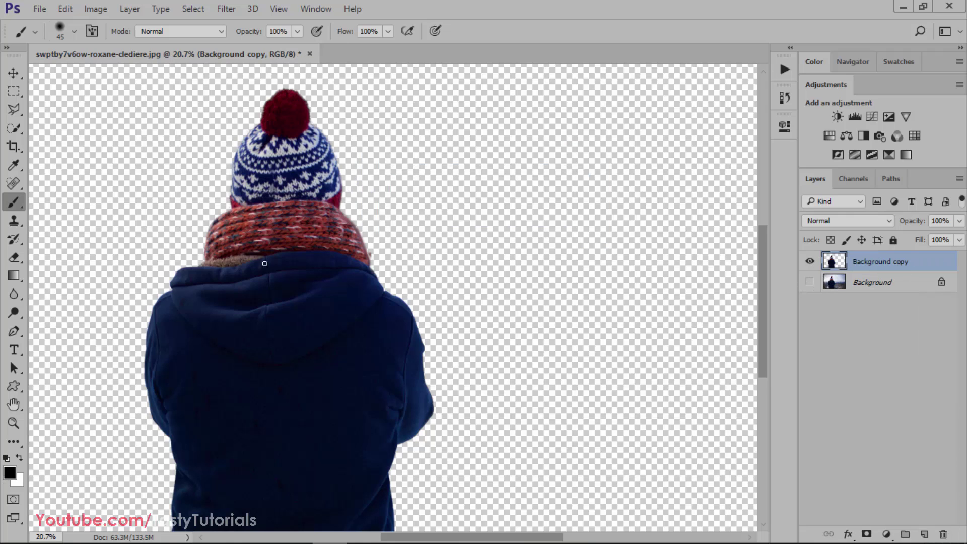
# Step: Show the Background layer and load the figure's outline from the Background copy thumbnail
pyautogui.scroll(-1, 583, 302)
pyautogui.click(810, 282)
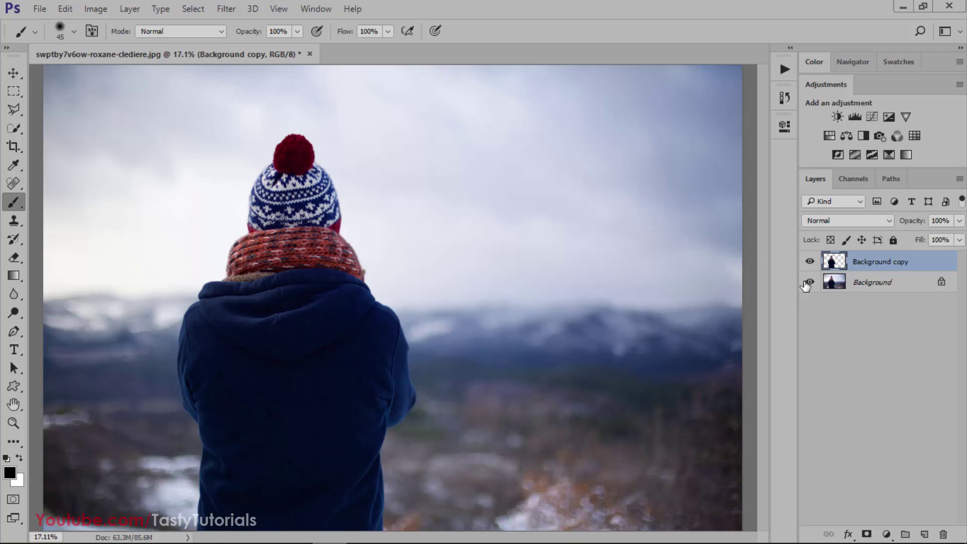
pyautogui.scroll(-1, 554, 256)
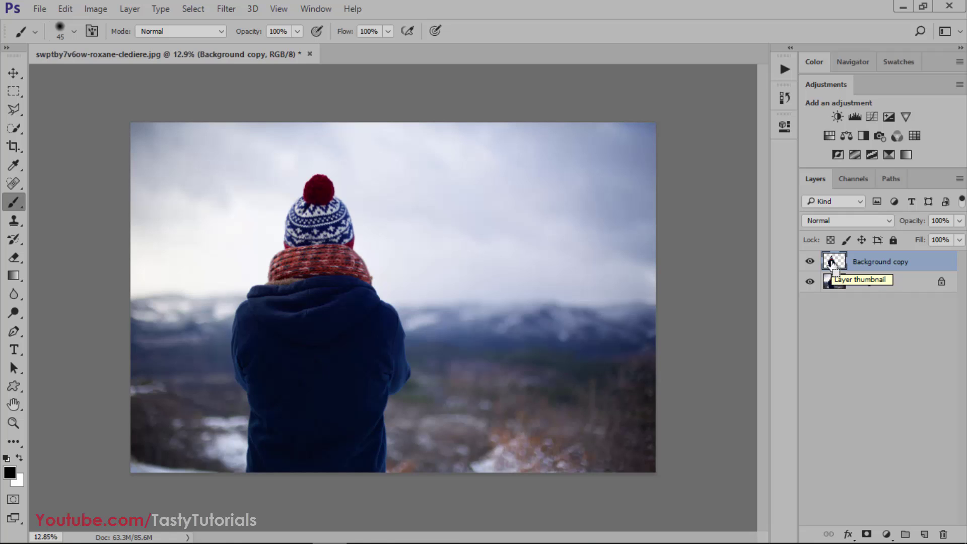
pyautogui.keyDown('ctrl'); pyautogui.click(832, 264); pyautogui.keyUp('ctrl')
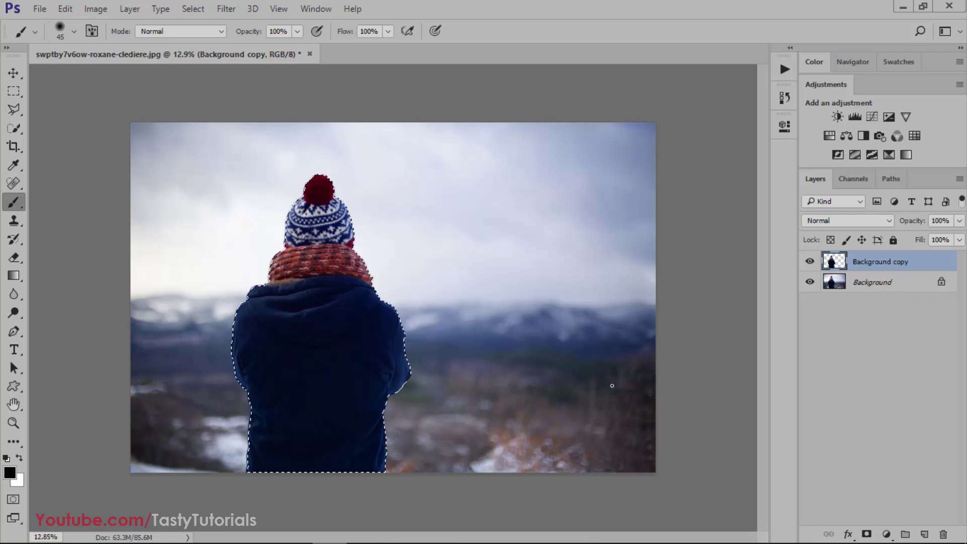
# Step: Expand the selection by 40 pixels via Select > Modify > Expand
pyautogui.click(192, 10)
pyautogui.moveTo(216, 191)
pyautogui.click(119, 219)
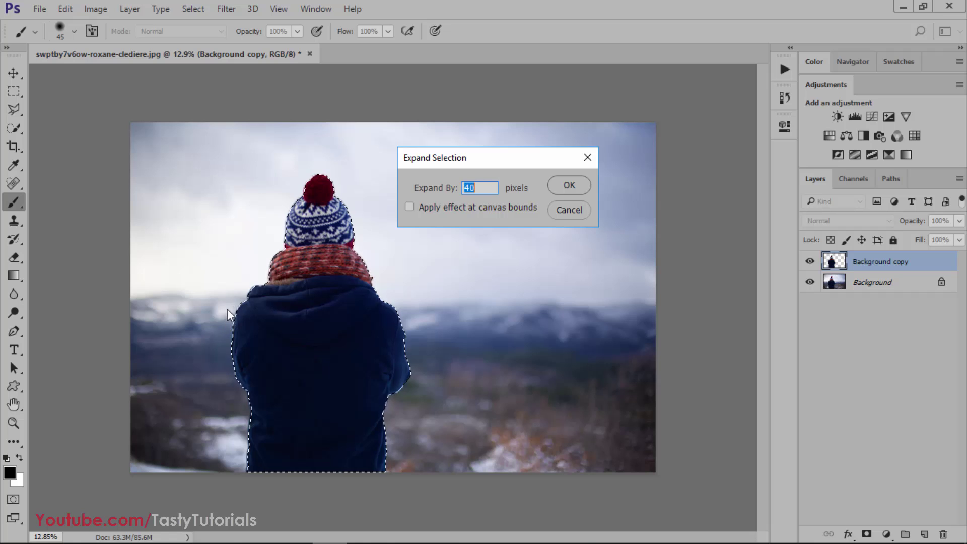
pyautogui.click(559, 186)
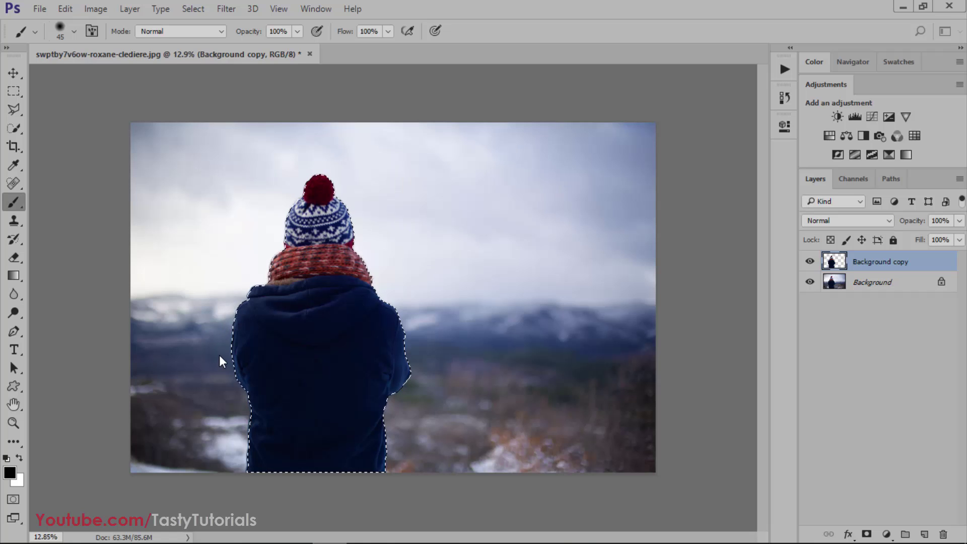
pyautogui.scroll(5, 290, 302)
pyautogui.scroll(1, 186, 294)
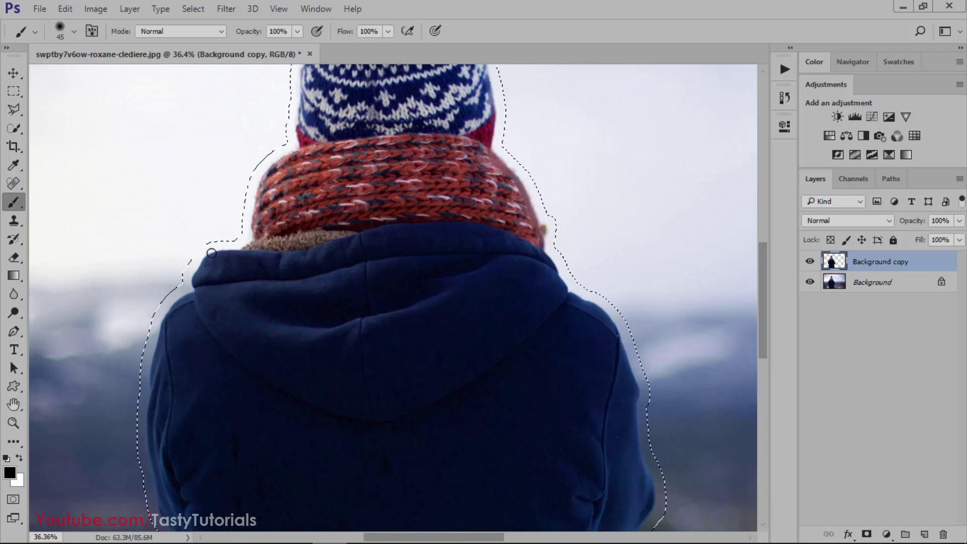
pyautogui.scroll(-2, 230, 335)
pyautogui.scroll(-3, 230, 335)
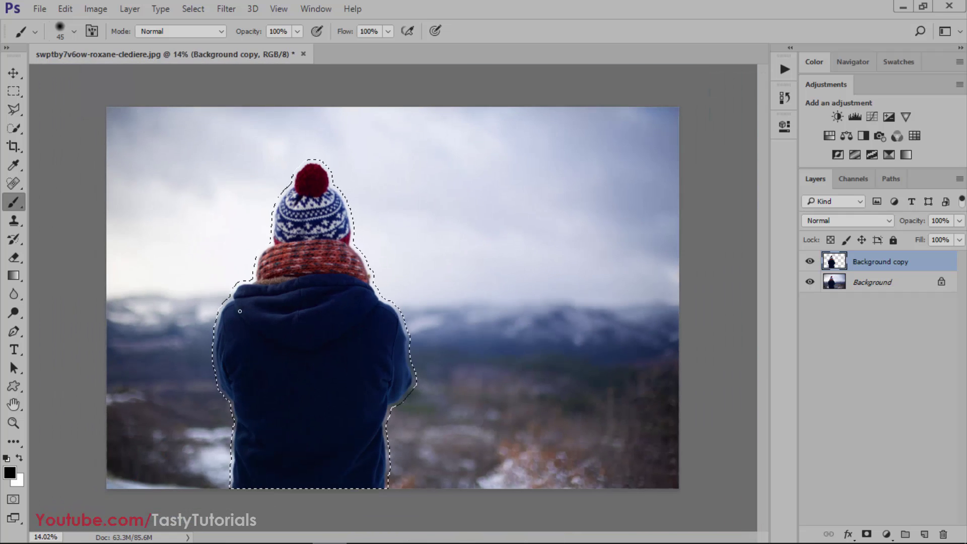
# Step: On the Background layer, fill the selection with Content-Aware and Color Adaptation on
pyautogui.click(902, 284)
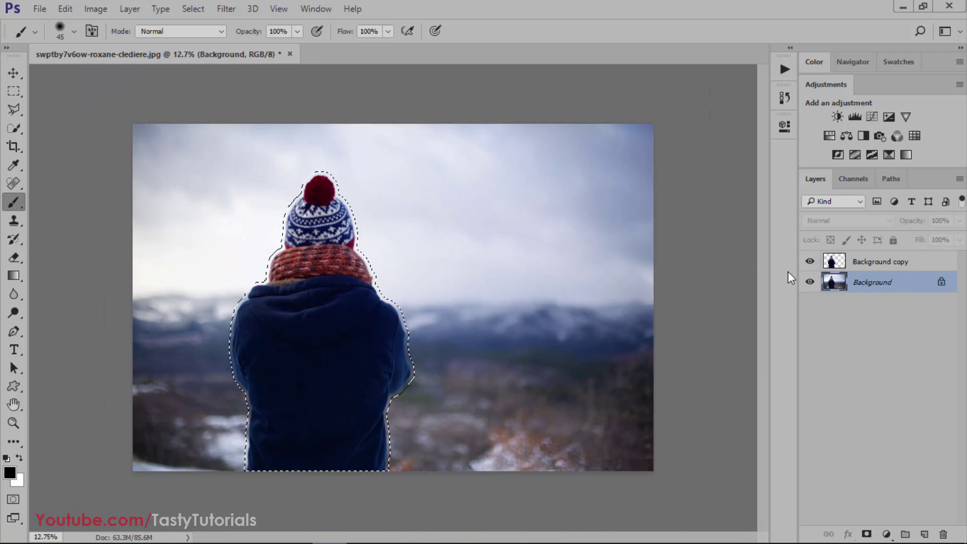
pyautogui.click(65, 8)
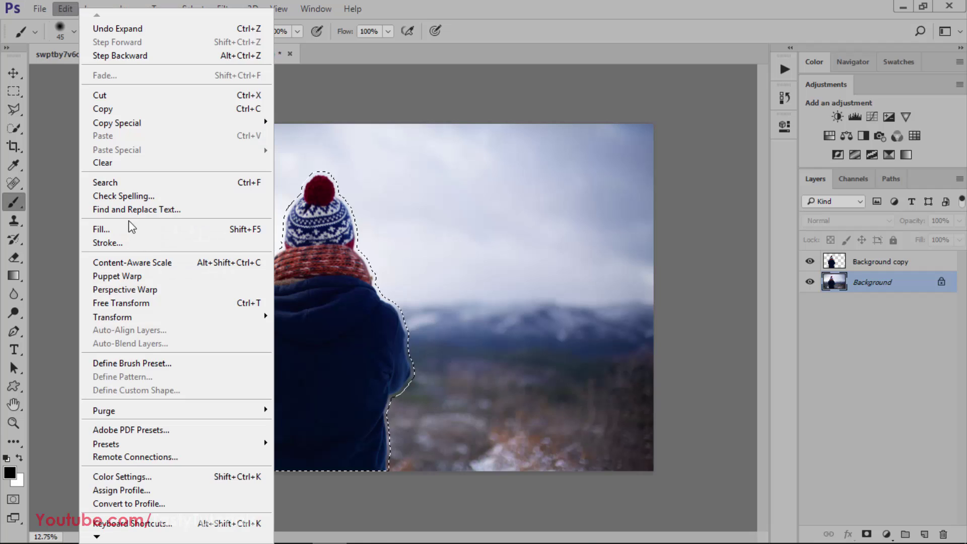
pyautogui.click(144, 232)
pyautogui.click(470, 141)
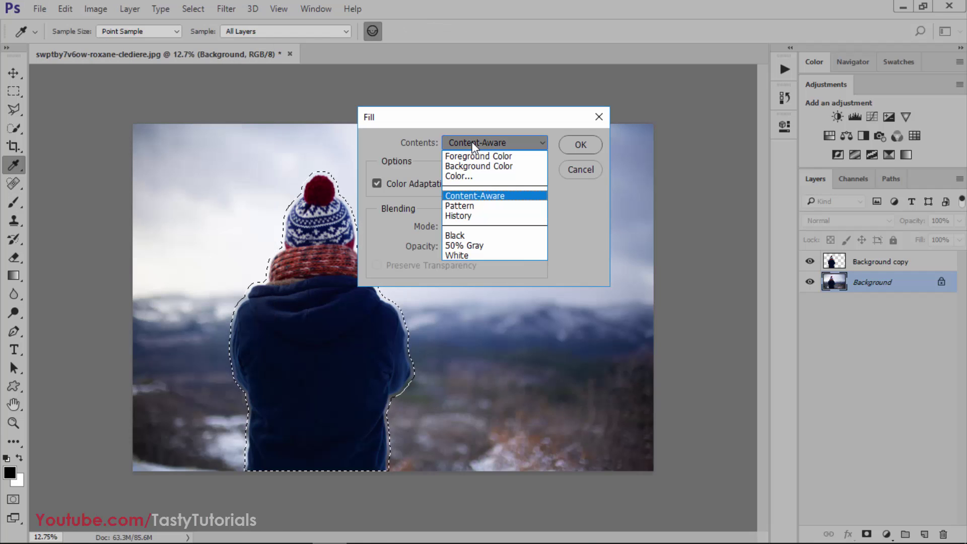
pyautogui.click(475, 198)
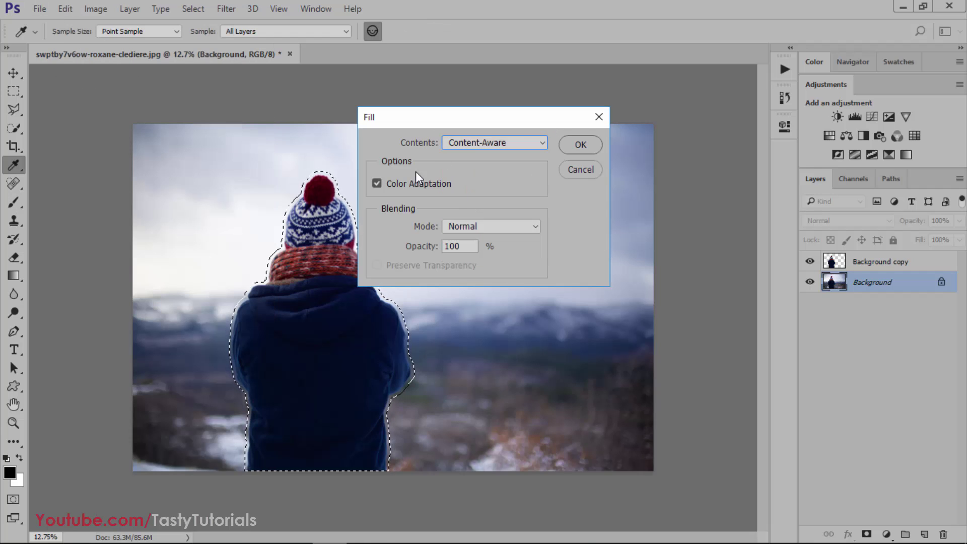
pyautogui.moveTo(422, 120); pyautogui.dragTo(610, 113)
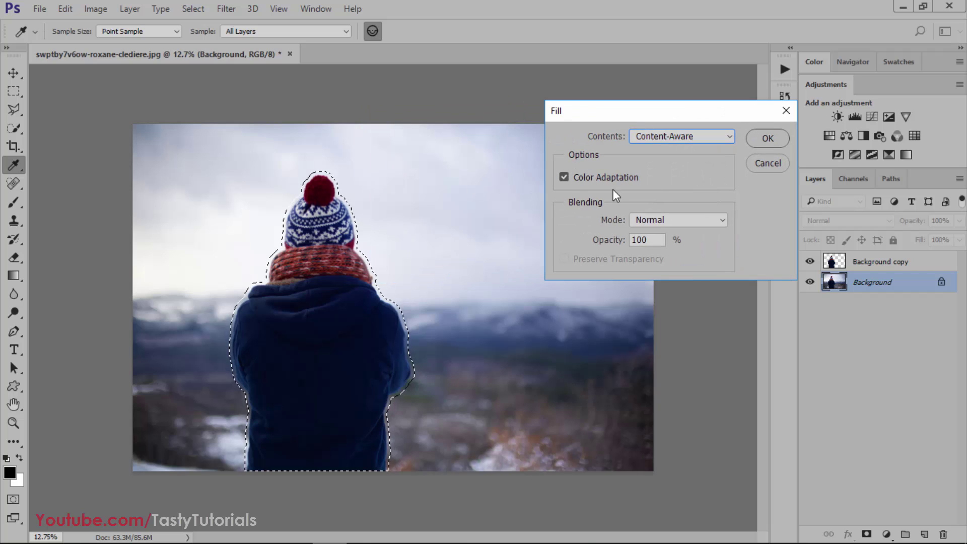
pyautogui.click(750, 143)
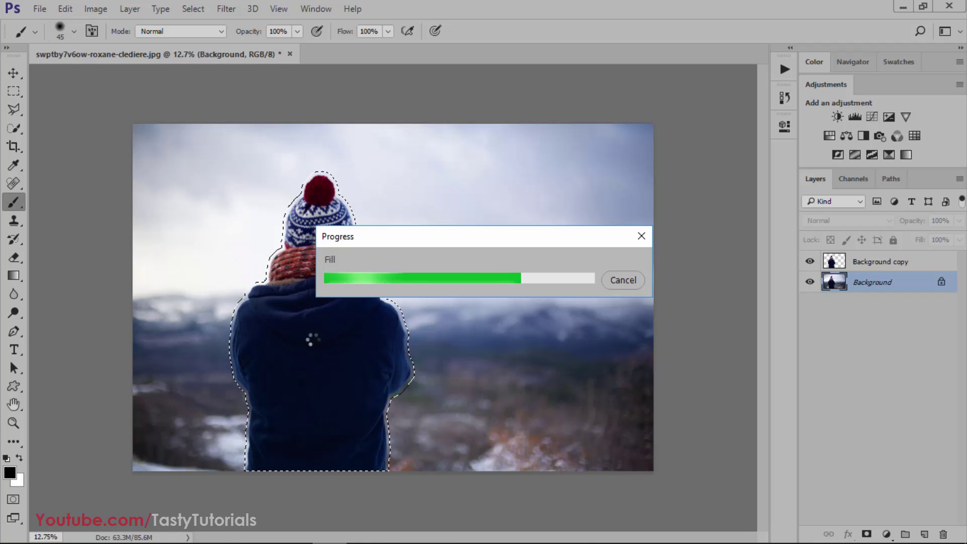
# Step: Deselect, hide Background copy, and bring the filled lower-left foreground into view
pyautogui.hotkey('ctrl', 'd')
pyautogui.click(810, 262)
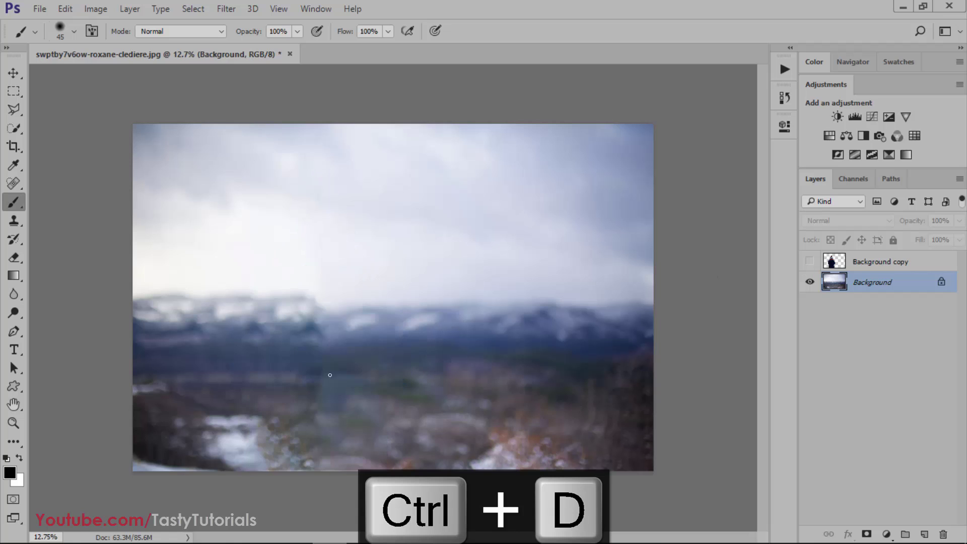
pyautogui.scroll(3, 269, 329)
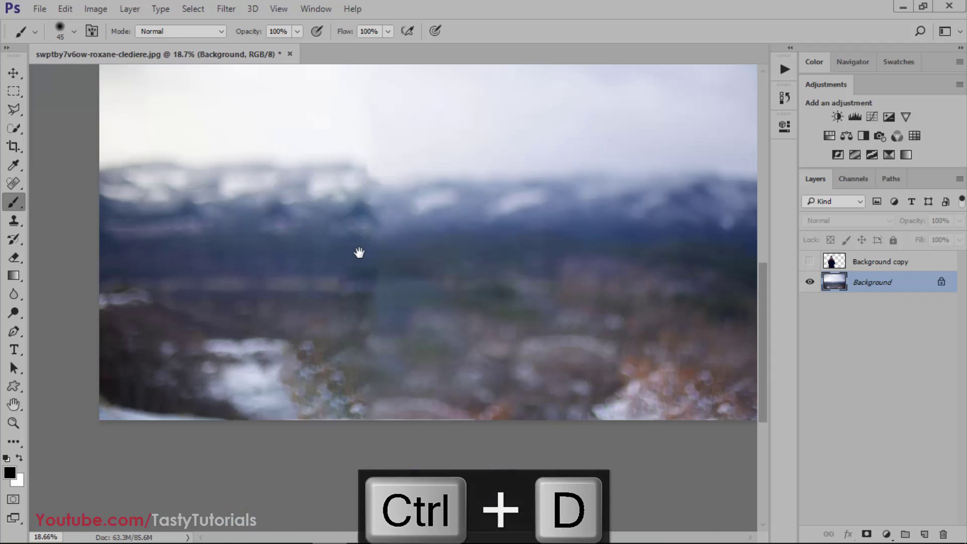
pyautogui.scroll(-5, 358, 250)
pyautogui.moveTo(377, 261); pyautogui.dragTo(345, 279)
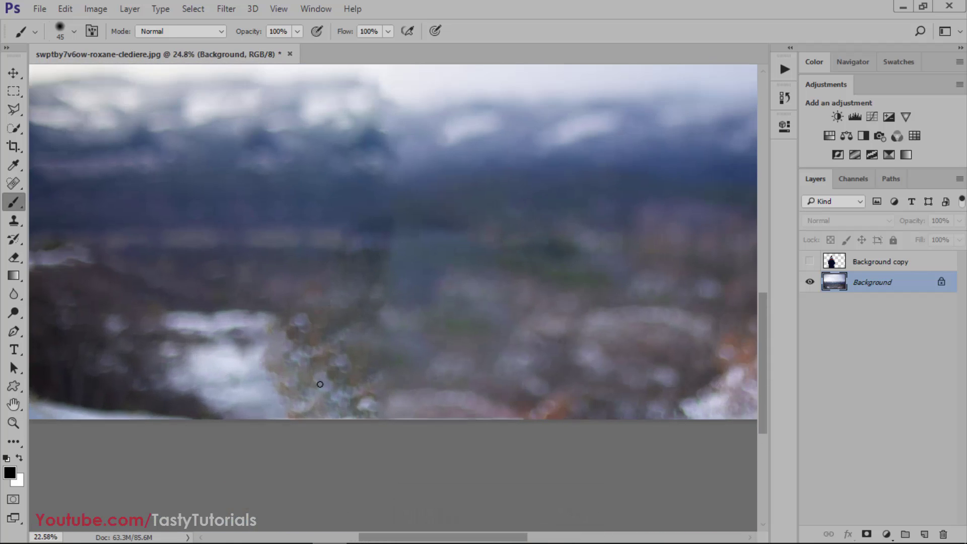
pyautogui.scroll(-1, 212, 336)
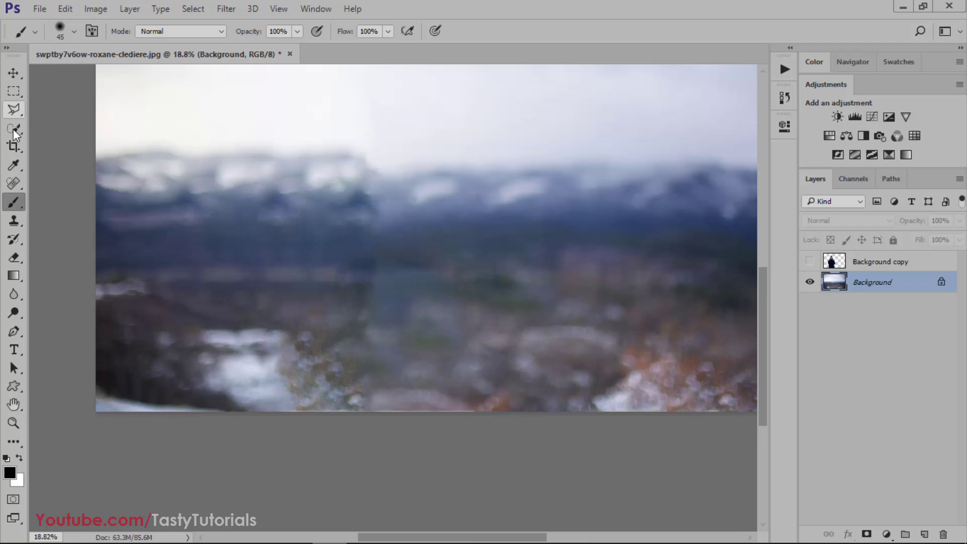
# Step: Patch the leftover smudge with the Patch Tool, then show the cutout again
pyautogui.moveTo(15, 182); pyautogui.dragTo(25, 178)
pyautogui.click(75, 212)
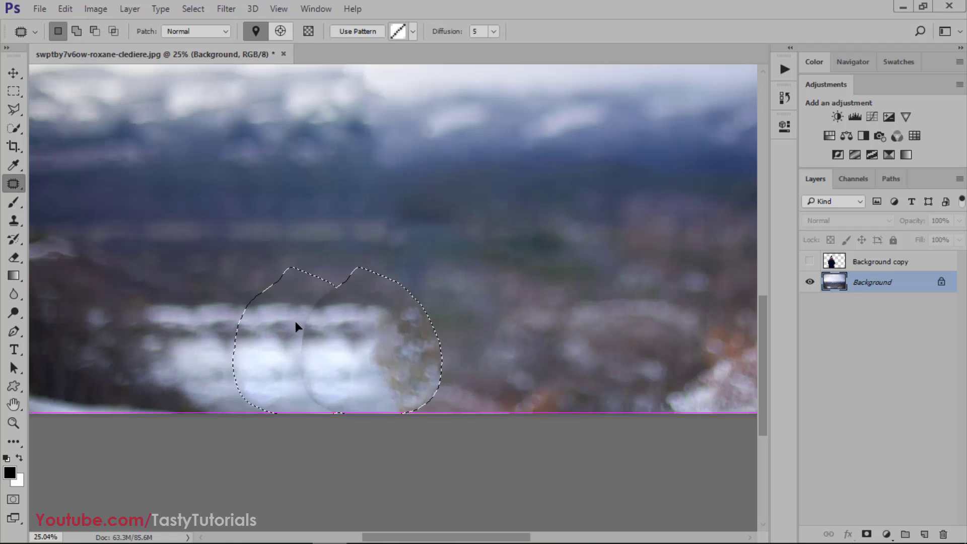
pyautogui.moveTo(297, 329); pyautogui.dragTo(270, 339)
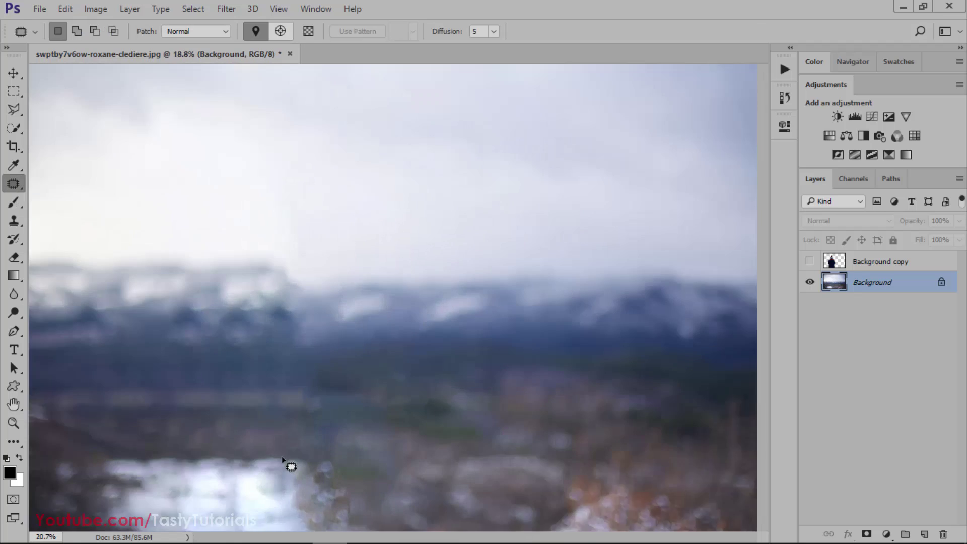
pyautogui.scroll(-3, 737, 340)
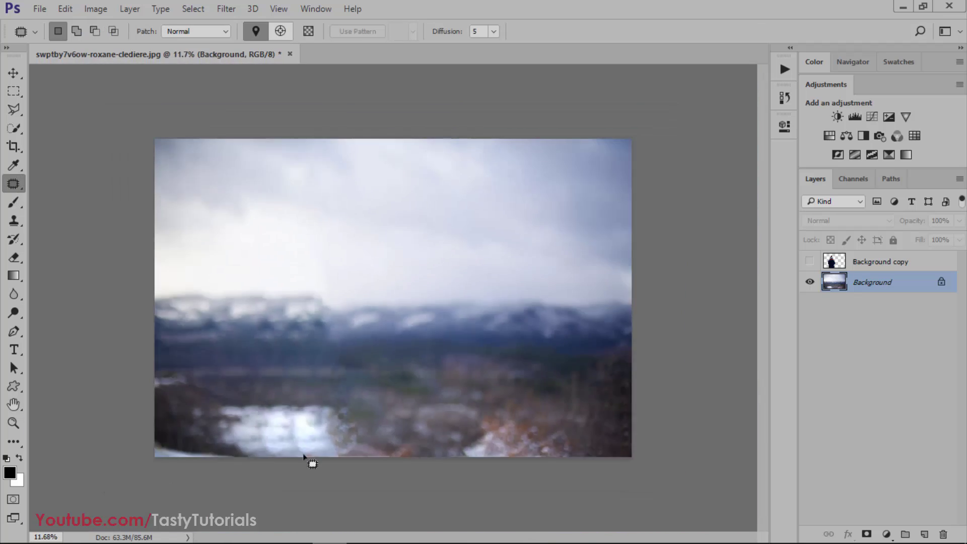
pyautogui.click(810, 261)
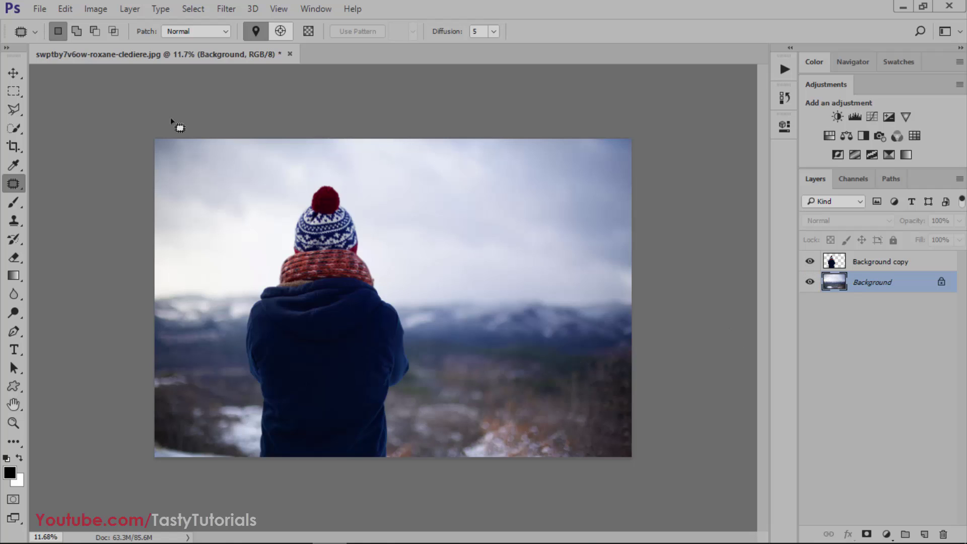
# Step: Start a new 1920×1080, 72 ppi document with Background Contents set to Transparent
pyautogui.hotkey('alt', 'f')
pyautogui.press('Escape')
pyautogui.press('Escape')
pyautogui.hotkey('ctrl', 'n')
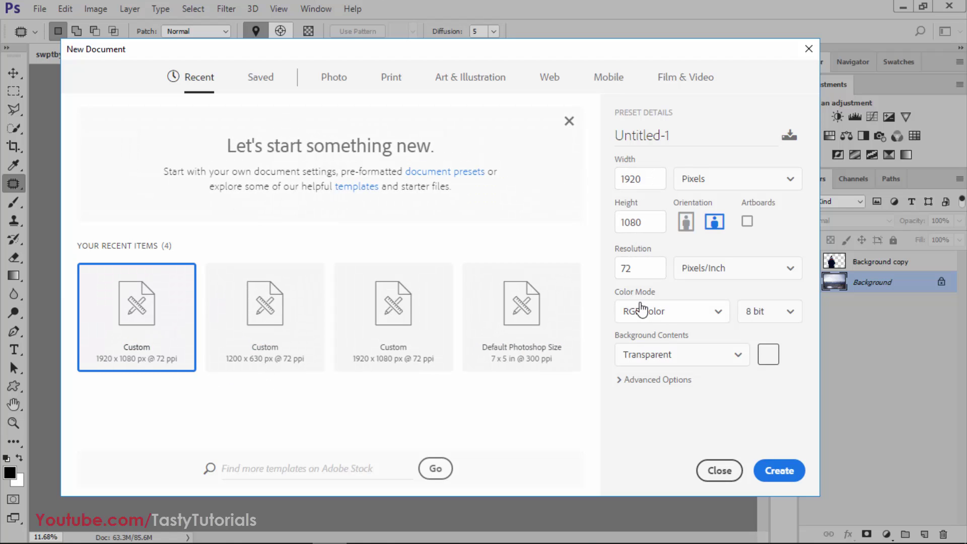
pyautogui.click(655, 362)
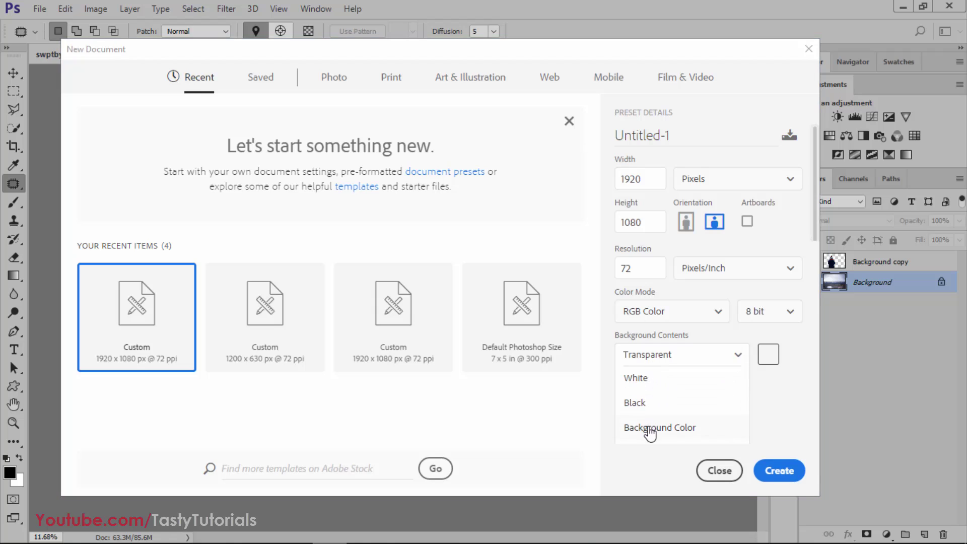
pyautogui.click(654, 409)
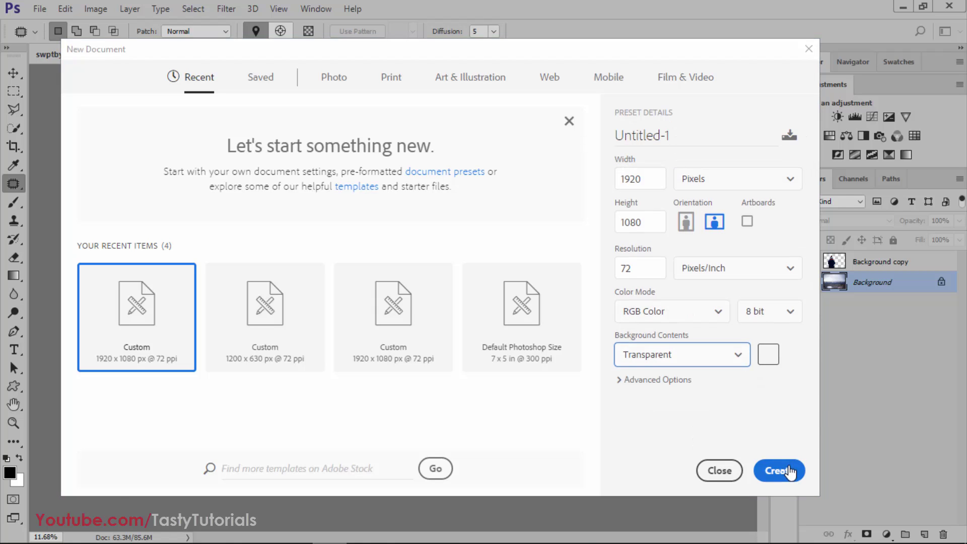
# Step: Create the new document, hide the guides, and return to the winter photo
pyautogui.press('Return')
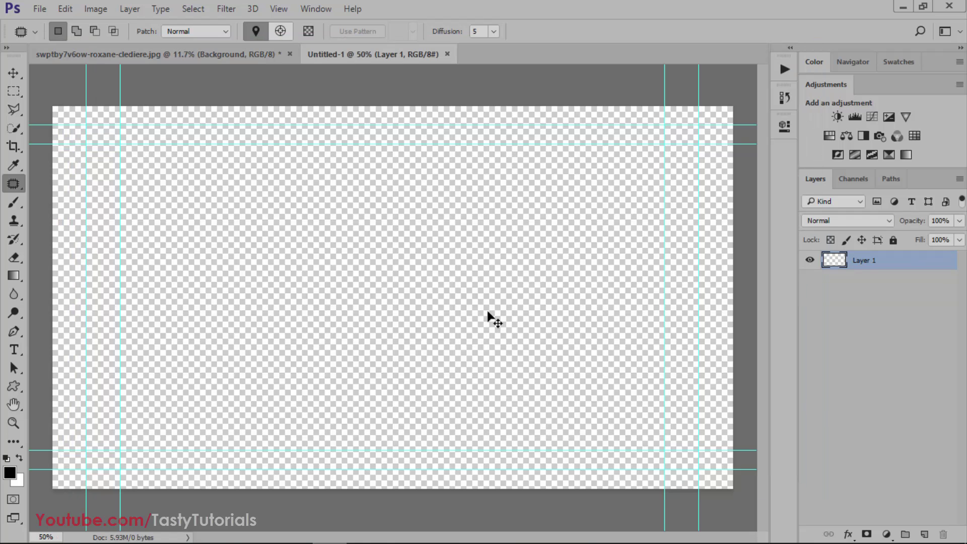
pyautogui.hotkey('ctrl', 'h')
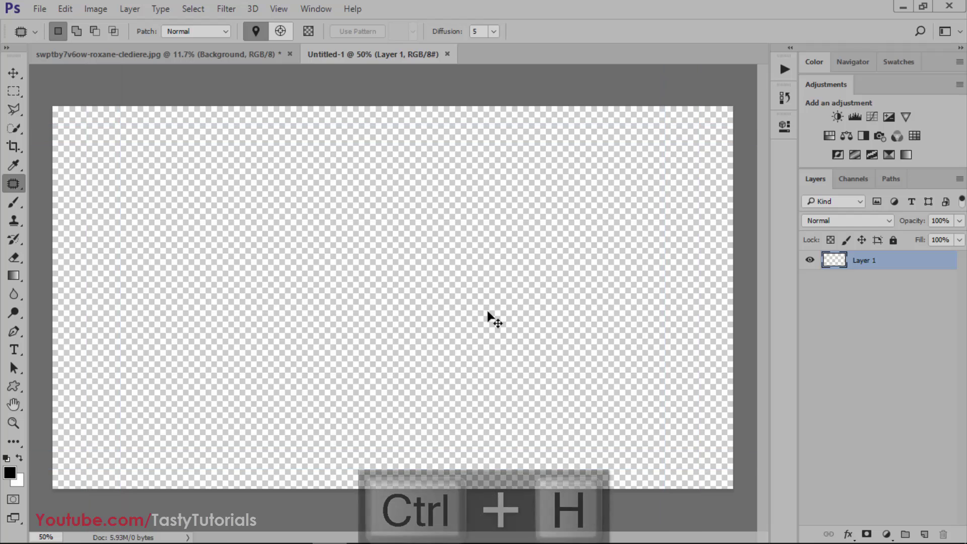
pyautogui.click(257, 53)
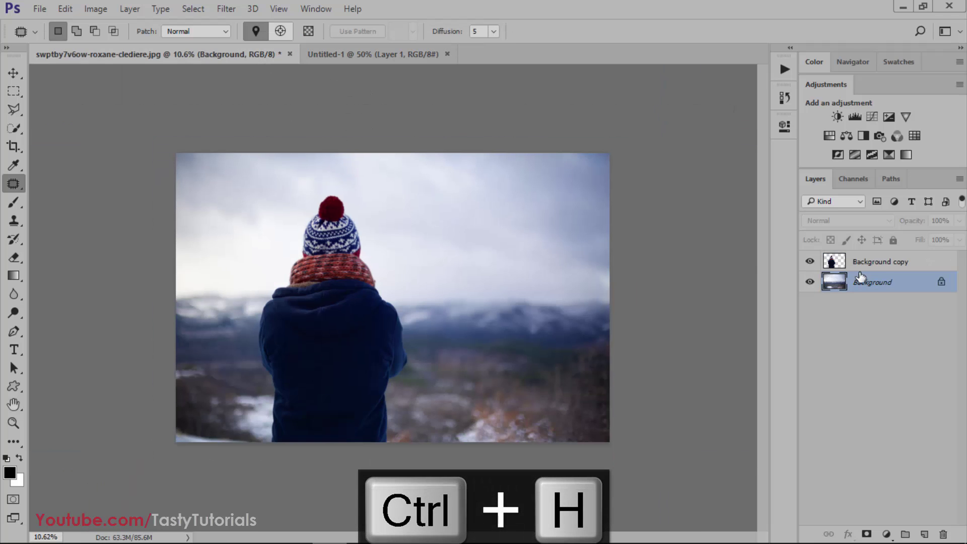
# Step: Convert the Background copy and Background layers each to a smart object
pyautogui.keyDown('ctrl'); pyautogui.click(877, 267); pyautogui.keyUp('ctrl')
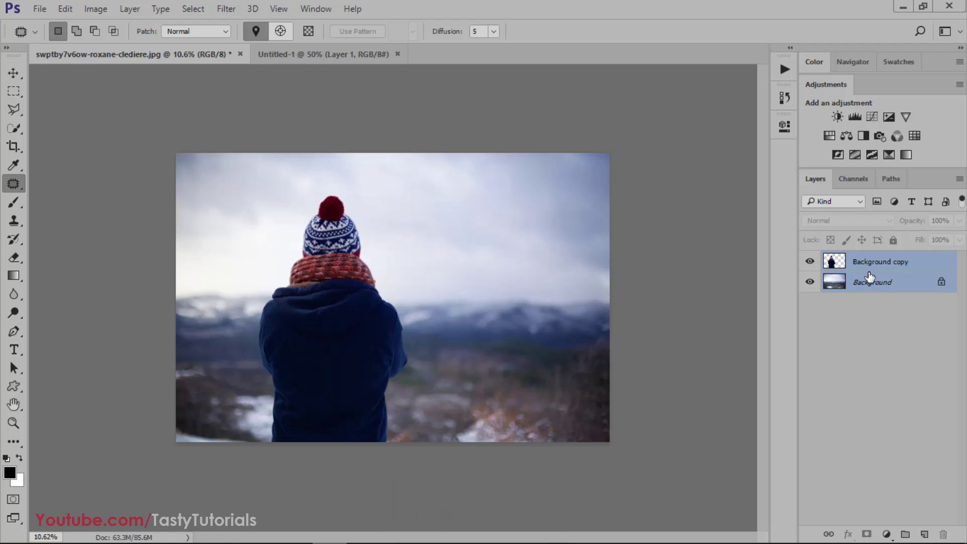
pyautogui.click(870, 278)
pyautogui.click(871, 263)
pyautogui.rightClick(870, 263)
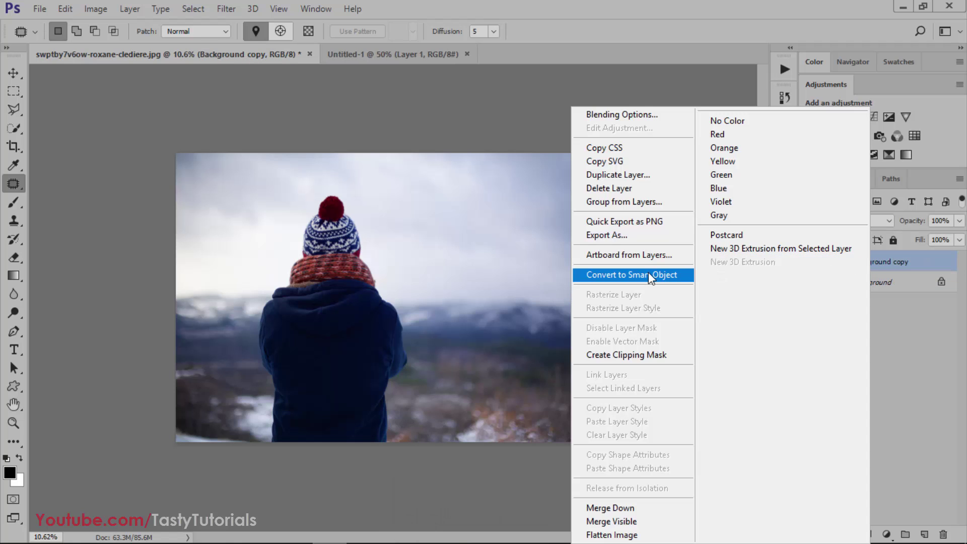
pyautogui.click(650, 276)
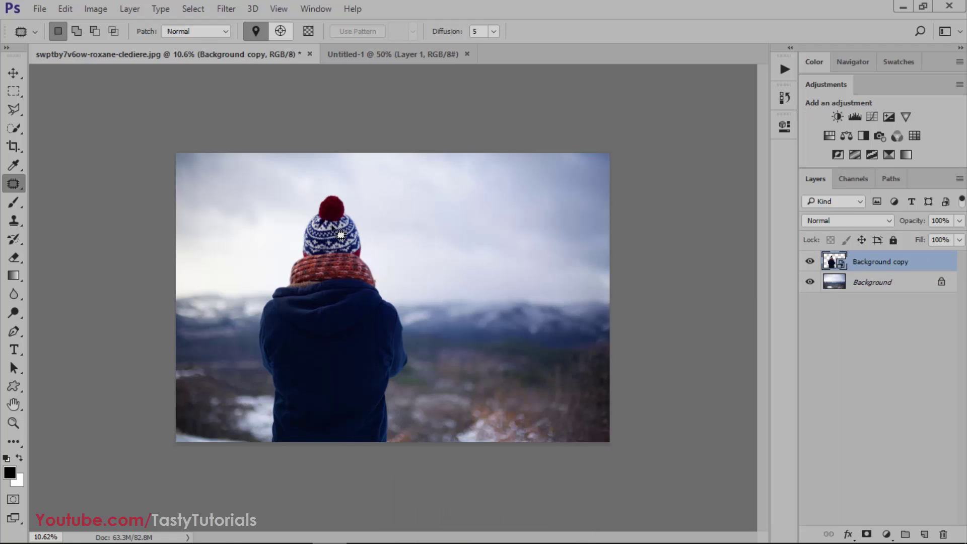
pyautogui.click(18, 77)
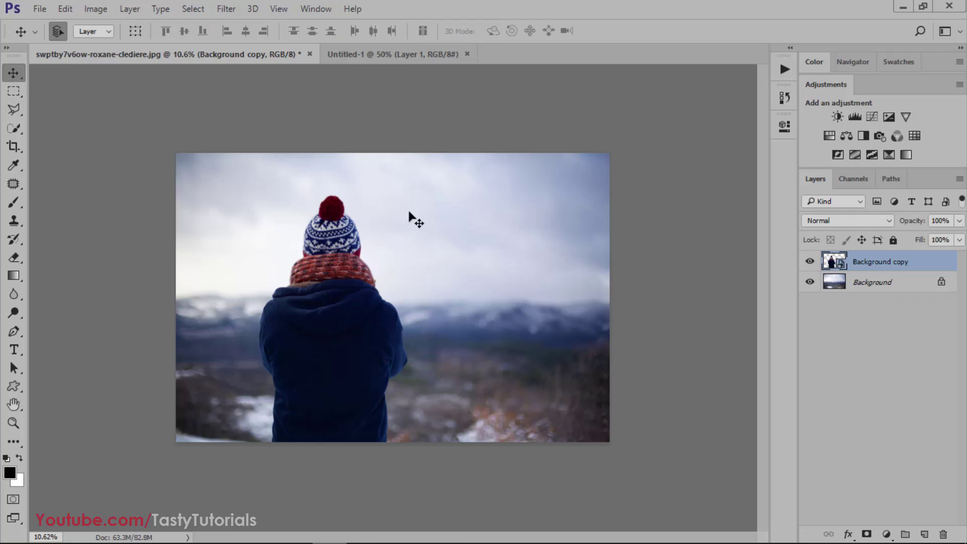
pyautogui.click(882, 281)
pyautogui.rightClick(882, 280)
pyautogui.click(882, 388)
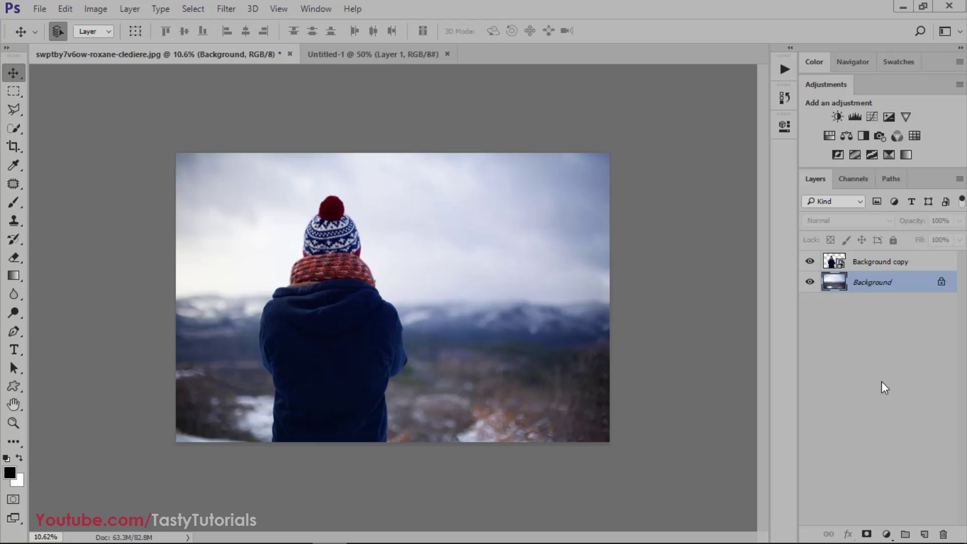
# Step: Copy both photo layers into Untitled-1 and reposition them on the canvas
pyautogui.keyDown('shift'); pyautogui.click(871, 266); pyautogui.keyUp('shift')
pyautogui.moveTo(339, 185); pyautogui.dragTo(372, 283)
pyautogui.moveTo(375, 348); pyautogui.dragTo(375, 69)
pyautogui.hotkey('ctrl', 'a')
pyautogui.scroll(-3, 351, 247)
pyautogui.scroll(-1, 353, 247)
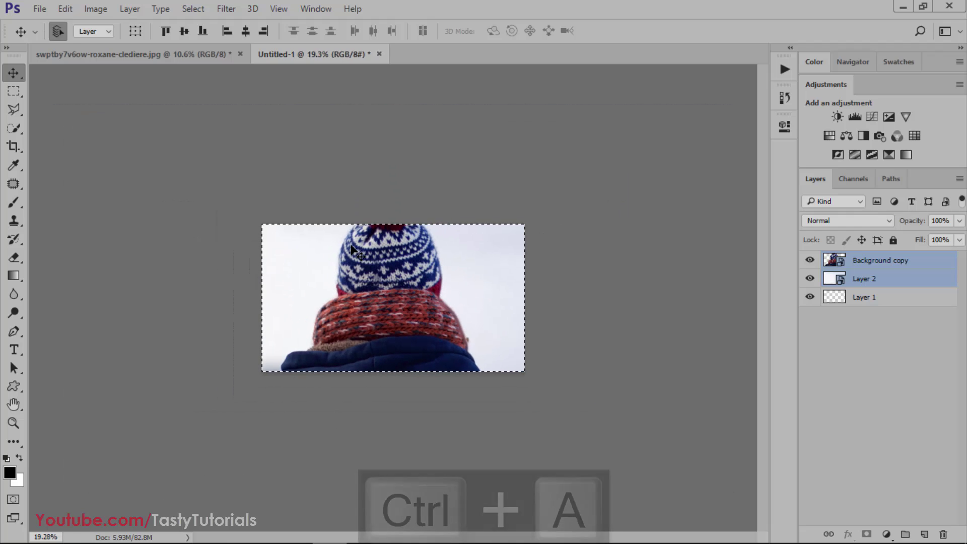
pyautogui.hotkey('ctrl', 'd')
pyautogui.hotkey('ctrl', 't')
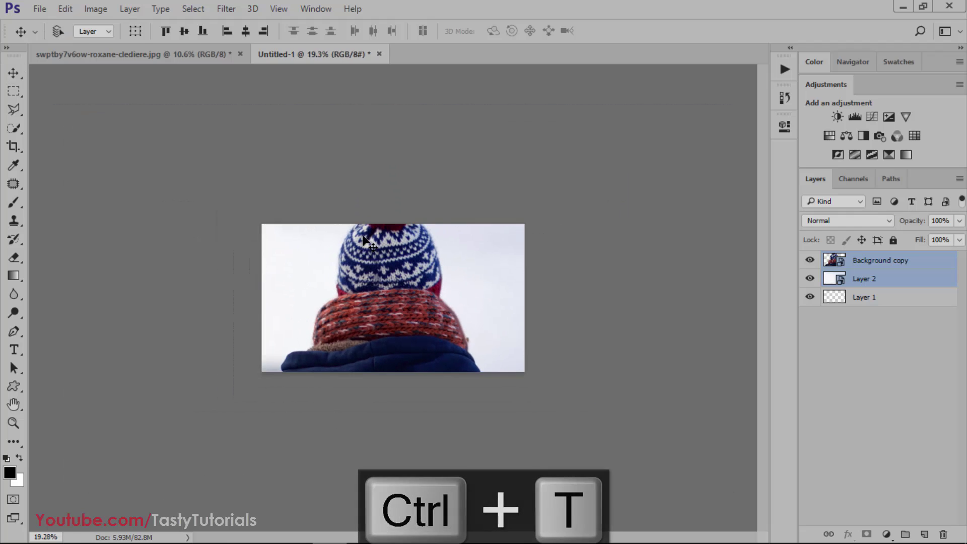
pyautogui.scroll(-2, 429, 323)
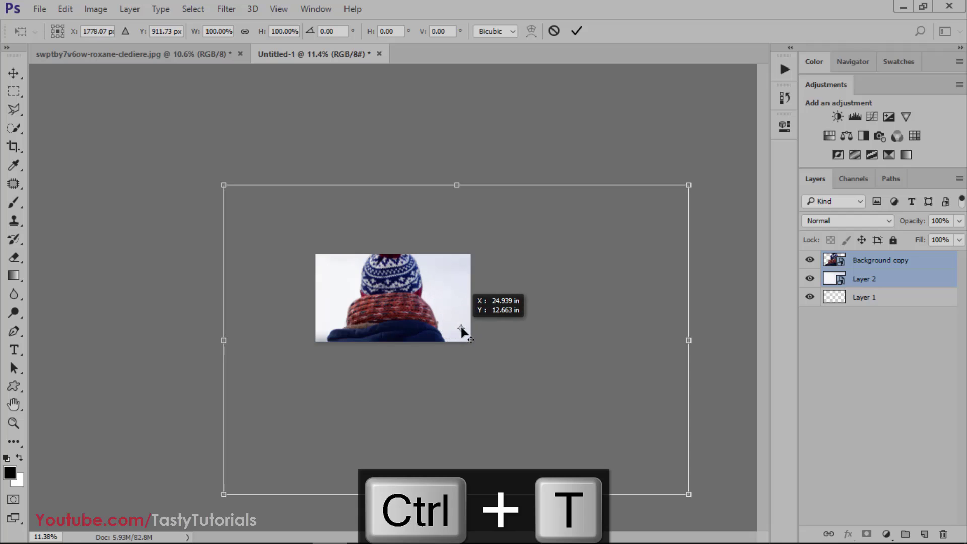
pyautogui.moveTo(464, 328); pyautogui.dragTo(523, 344)
pyautogui.click(576, 31)
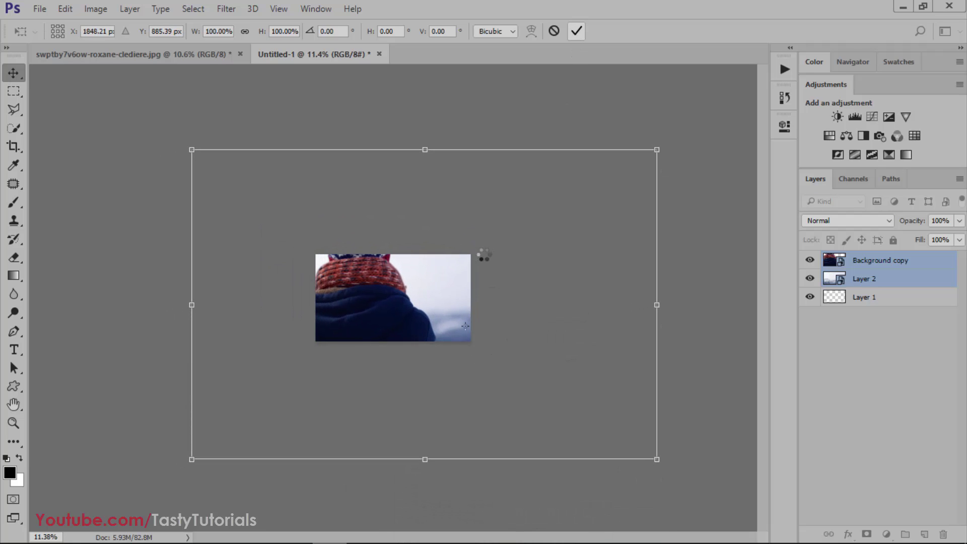
# Step: Scale both layers to about 33% and centre them, leaving transparent side strips
pyautogui.hotkey('ctrl', 'a')
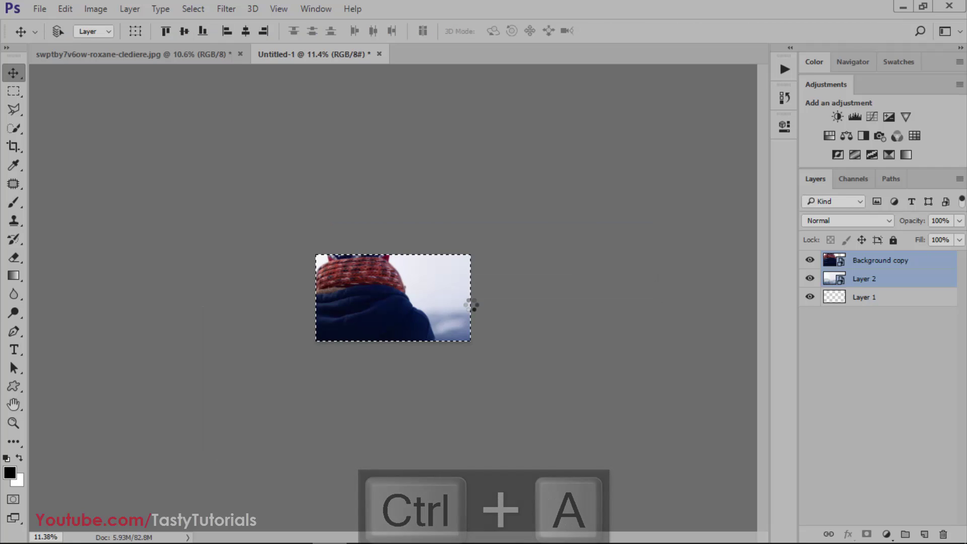
pyautogui.hotkey('ctrl', 't')
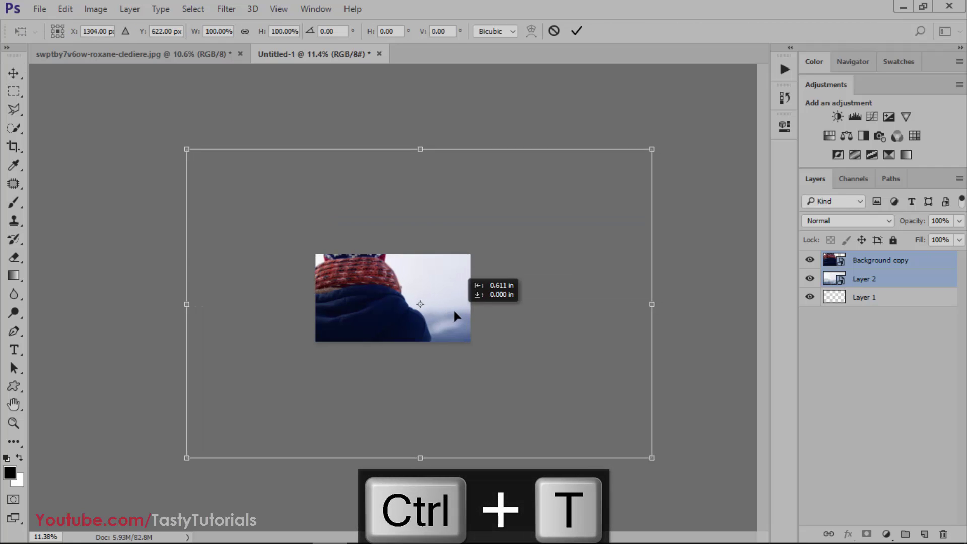
pyautogui.moveTo(651, 143); pyautogui.dragTo(475, 216)
pyautogui.hotkey('ctrl', '+')
pyautogui.hotkey('ctrl', '+')
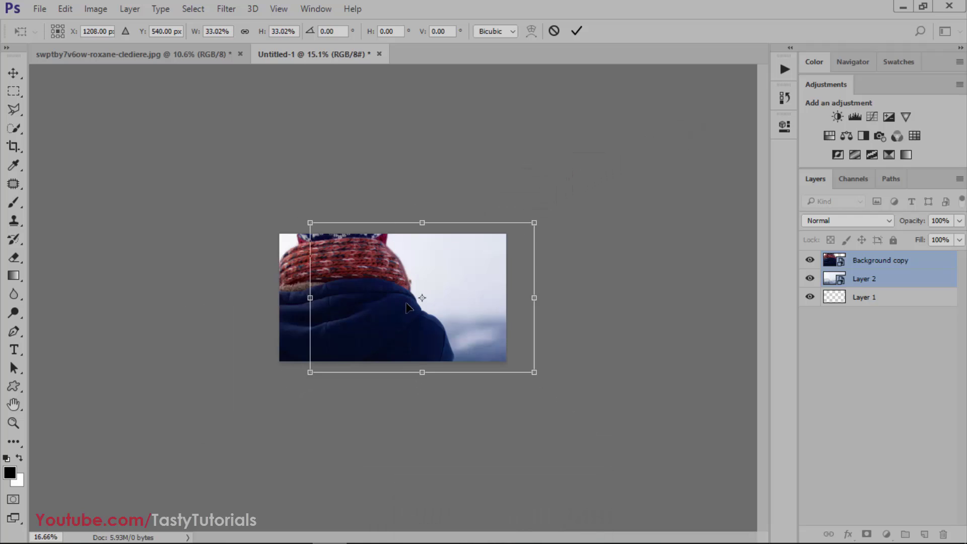
pyautogui.scroll(1, 410, 303)
pyautogui.moveTo(465, 295); pyautogui.dragTo(434, 318)
pyautogui.hotkey('ctrl', '+')
pyautogui.moveTo(233, 158); pyautogui.dragTo(204, 202)
pyautogui.press('Return')
# Step: Duplicate Layer 2, flip the copy horizontally, and move it over the right strip
pyautogui.click(547, 285)
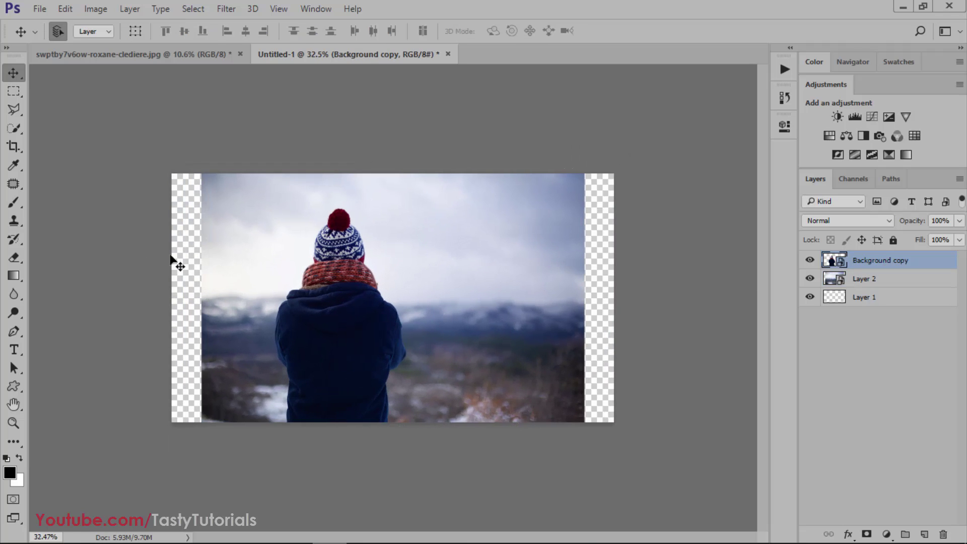
pyautogui.click(888, 284)
pyautogui.hotkey('ctrl', 'j')
pyautogui.hotkey('ctrl', 't')
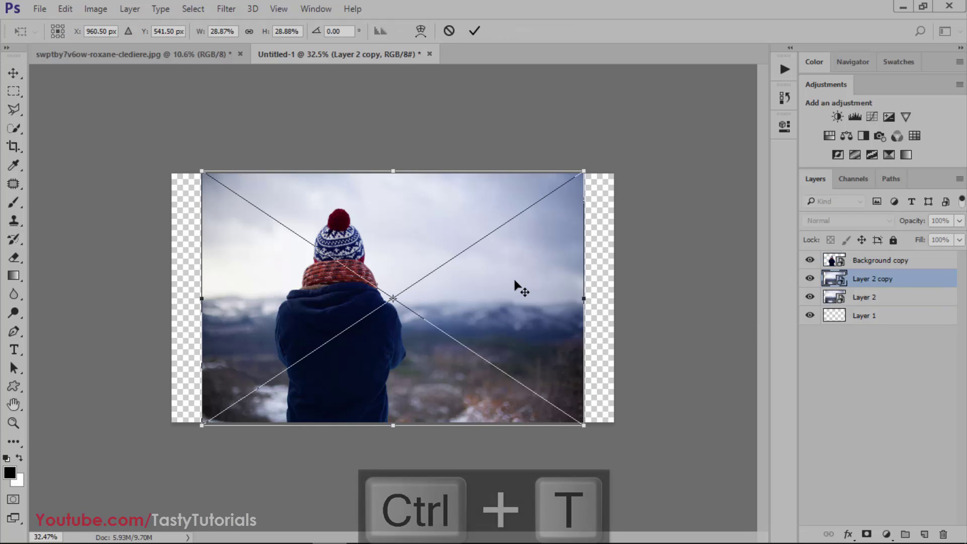
pyautogui.rightClick(512, 280)
pyautogui.click(527, 475)
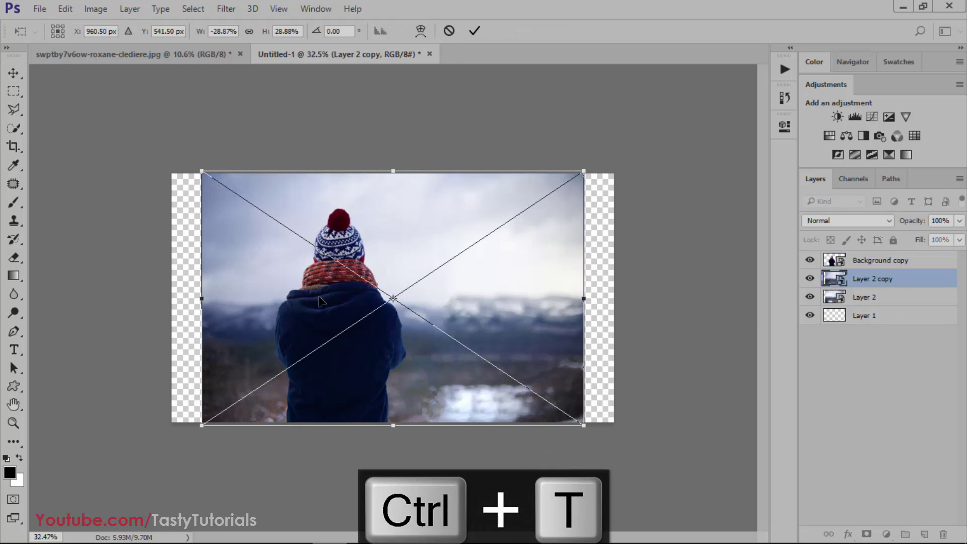
pyautogui.press('Return')
pyautogui.moveTo(255, 296); pyautogui.dragTo(640, 320)
# Step: Alt-drag another mirrored copy of the background over the left strip
pyautogui.moveTo(834, 279); pyautogui.dragTo(925, 534)
pyautogui.moveTo(524, 299); pyautogui.dragTo(539, 412)
pyautogui.scroll(2, 565, 354)
# Step: Merge Layer 2 and both mirrored copies into the single layer Layer 2 copy 2
pyautogui.click(873, 313)
pyautogui.keyDown('shift'); pyautogui.click(882, 287); pyautogui.keyUp('shift')
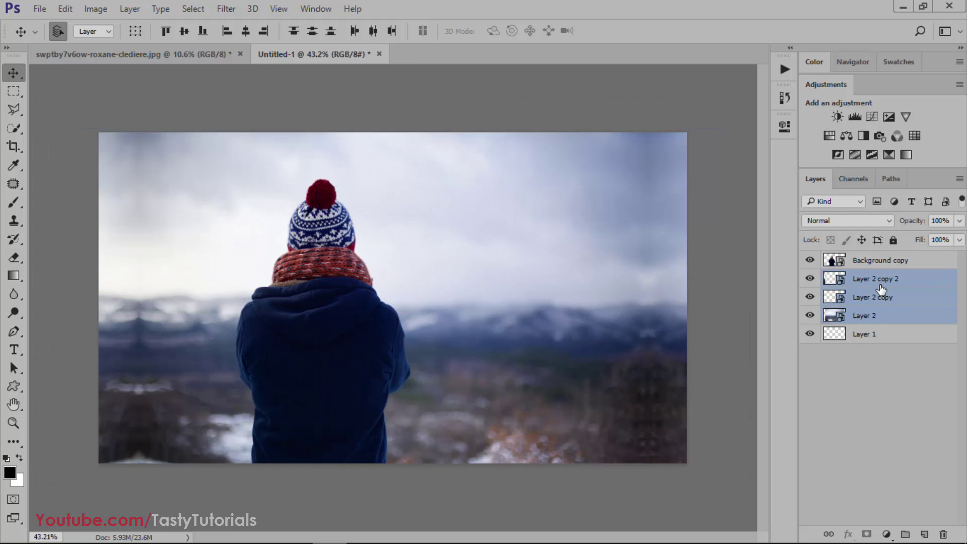
pyautogui.hotkey('ctrl', 'e')
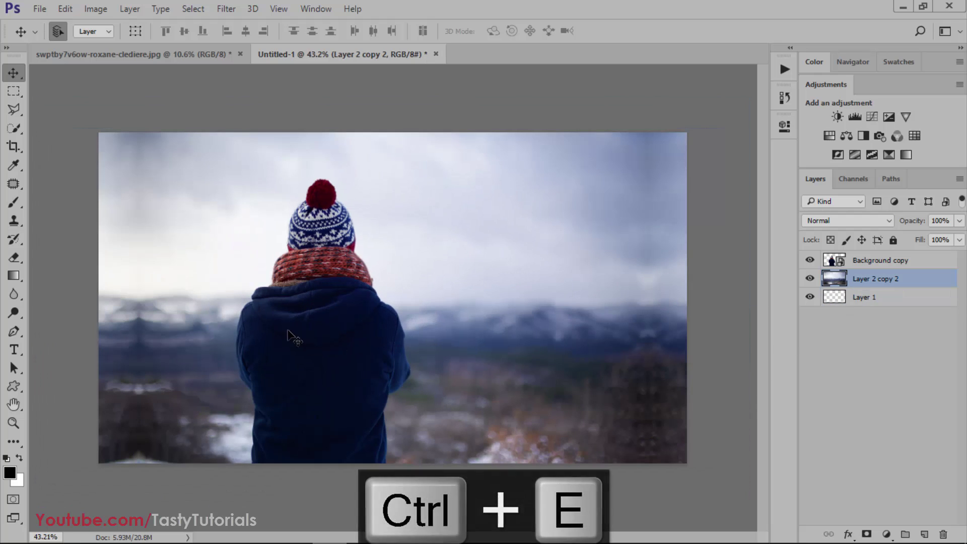
# Step: Select a tall strip over the left seam and content-aware fill it
pyautogui.click(14, 91)
pyautogui.moveTo(119, 134); pyautogui.dragTo(152, 462)
pyautogui.hotkey('shift', 'F5')
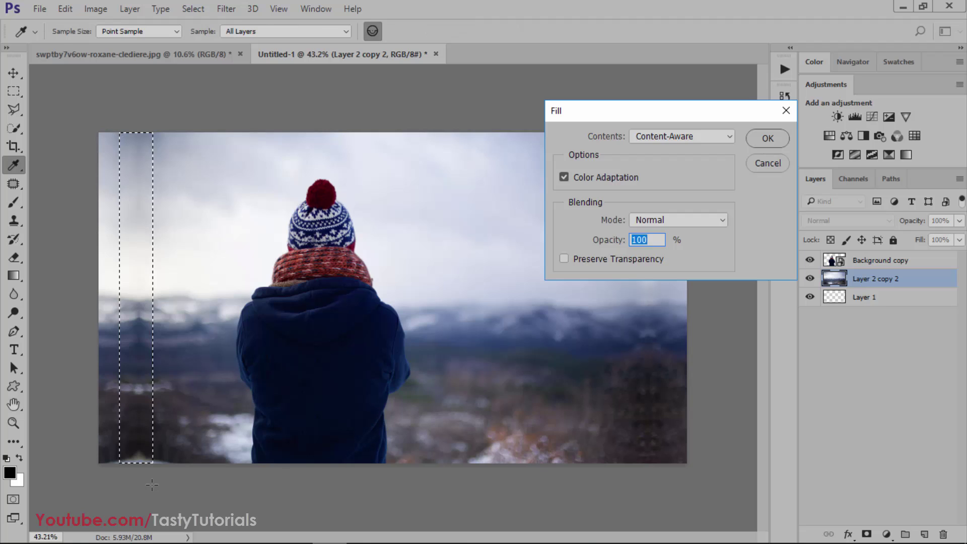
pyautogui.press('Return')
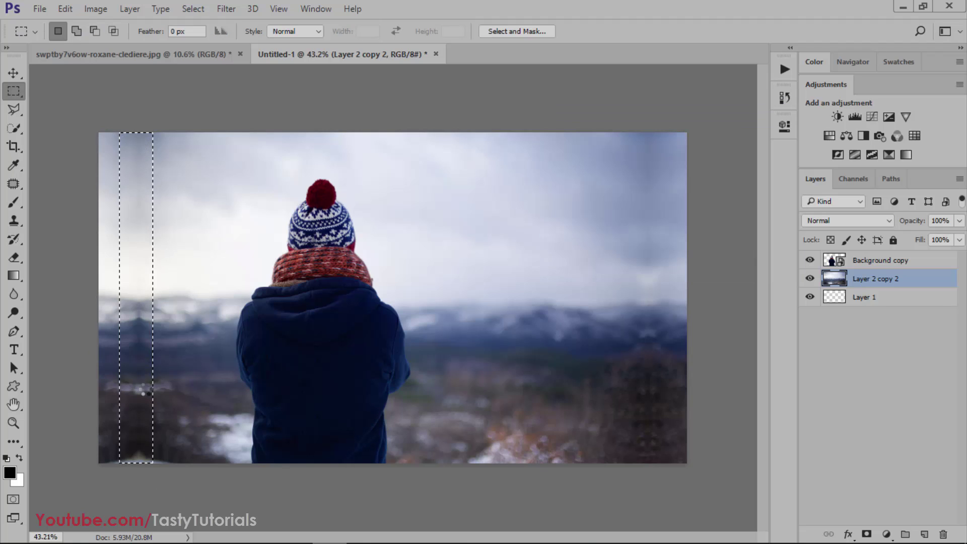
pyautogui.hotkey('ctrl', 'd')
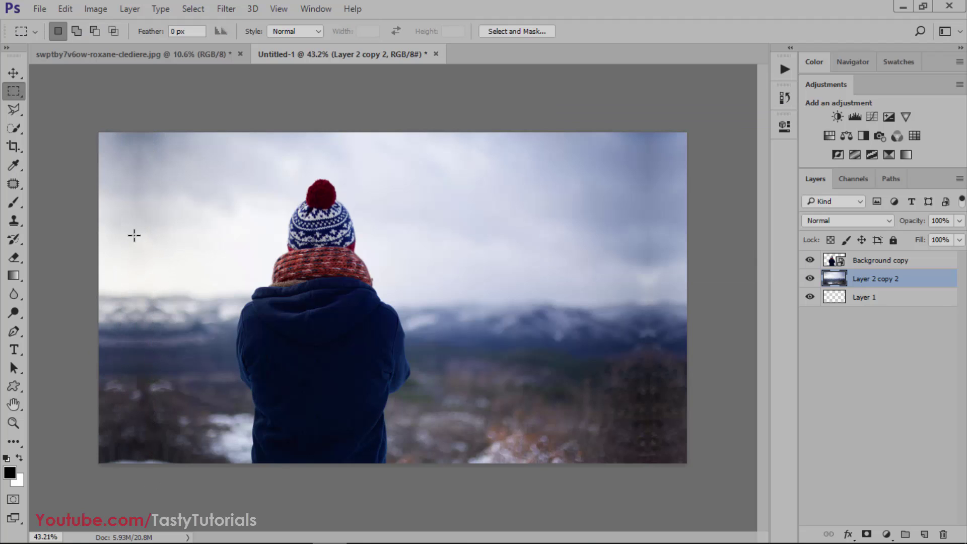
# Step: Select a tall strip over the right seam and content-aware fill it
pyautogui.moveTo(622, 133); pyautogui.dragTo(670, 516)
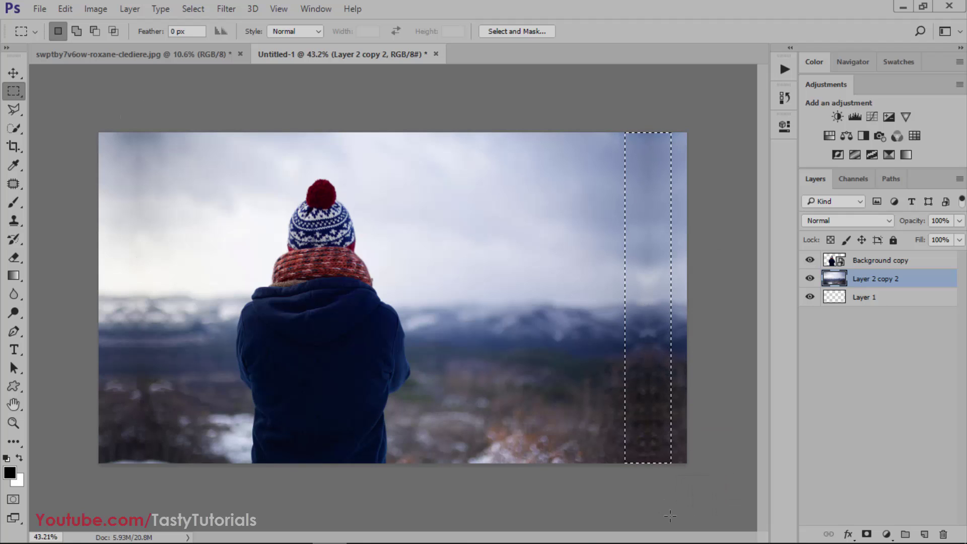
pyautogui.hotkey('shift', 'F5')
pyautogui.press('Return')
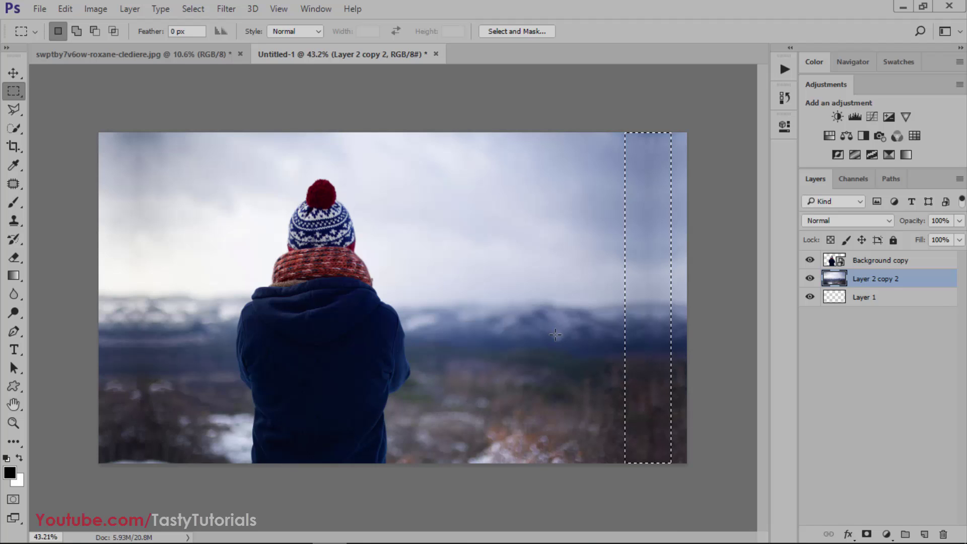
pyautogui.hotkey('ctrl', 'd')
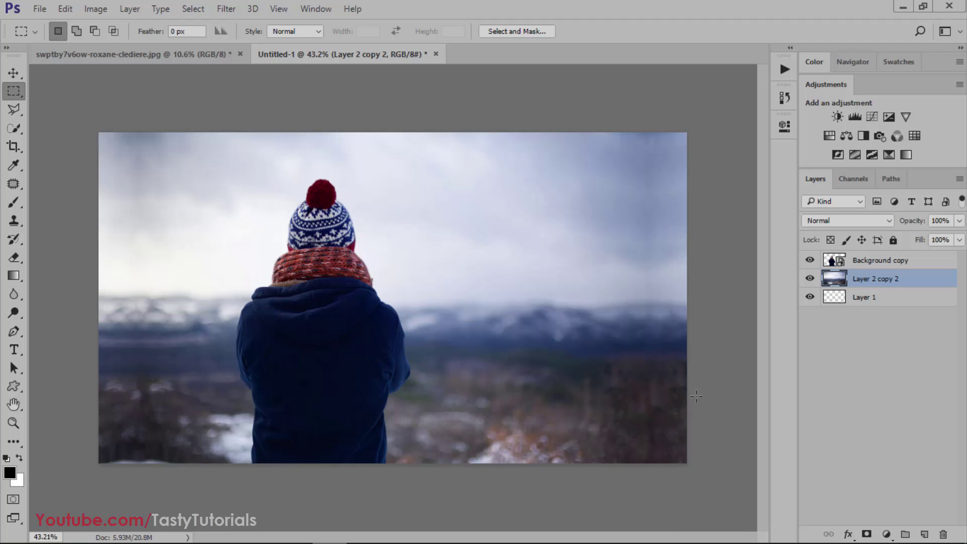
# Step: Centre the Background copy subject horizontally and vertically on the canvas, then nudge it slightly lower
pyautogui.click(13, 71)
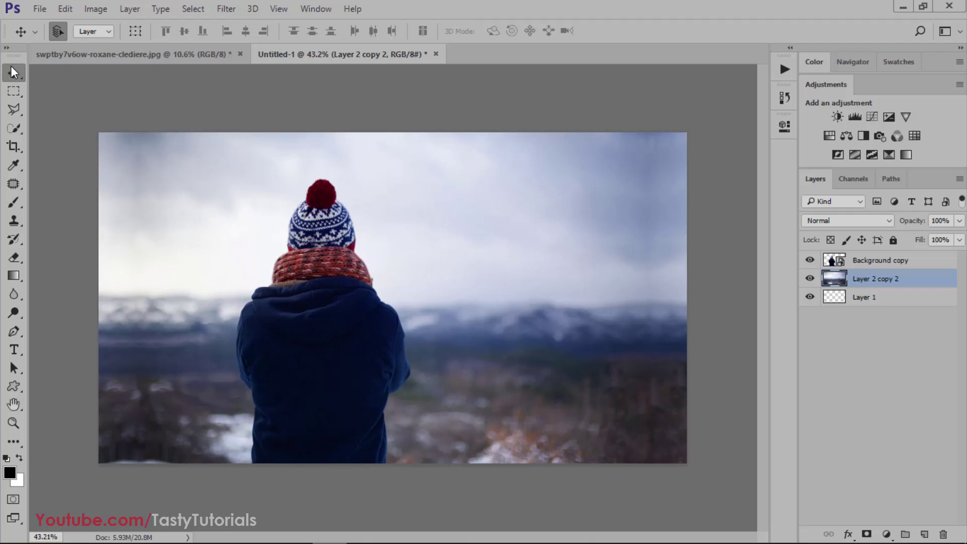
pyautogui.hotkey('ctrl', 'a')
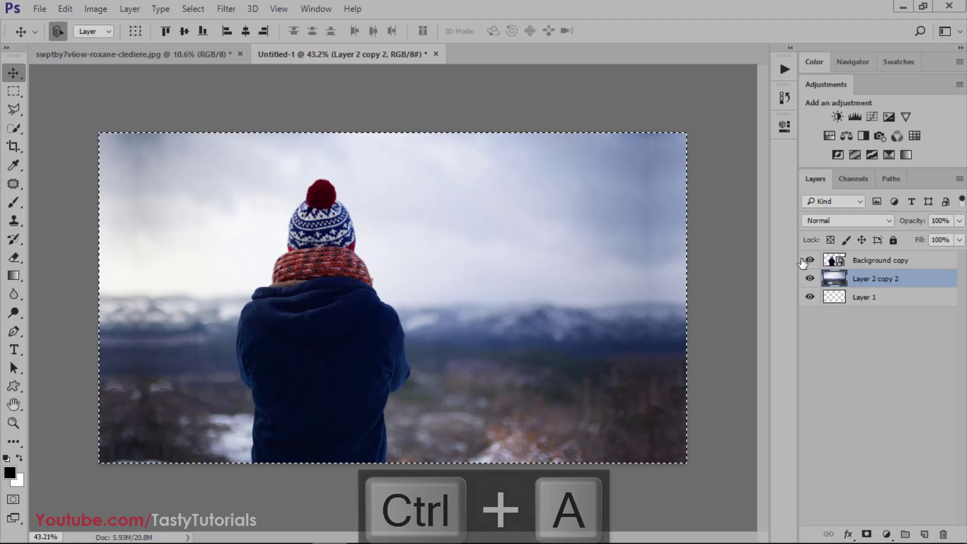
pyautogui.click(857, 260)
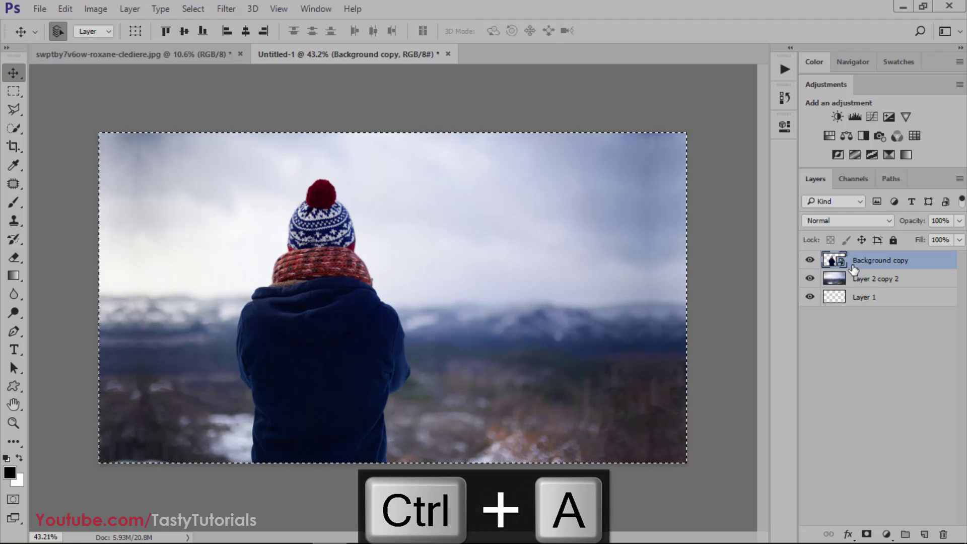
pyautogui.click(248, 32)
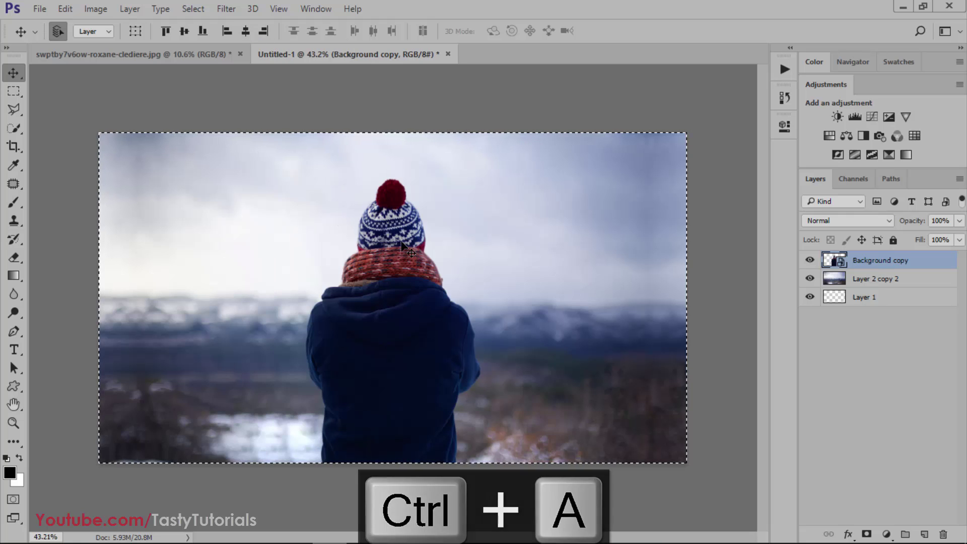
pyautogui.click(183, 31)
pyautogui.hotkey('ctrl', 'd')
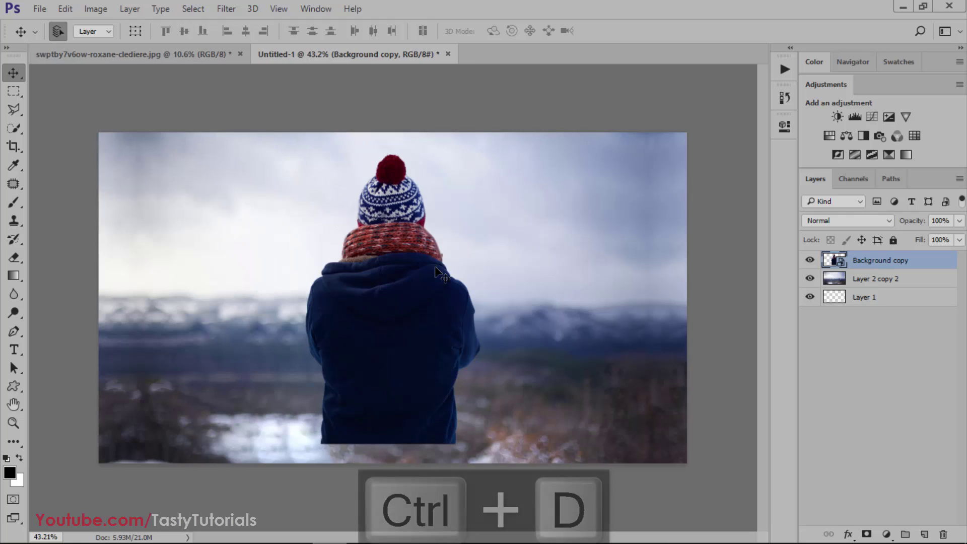
pyautogui.moveTo(424, 273); pyautogui.dragTo(423, 293)
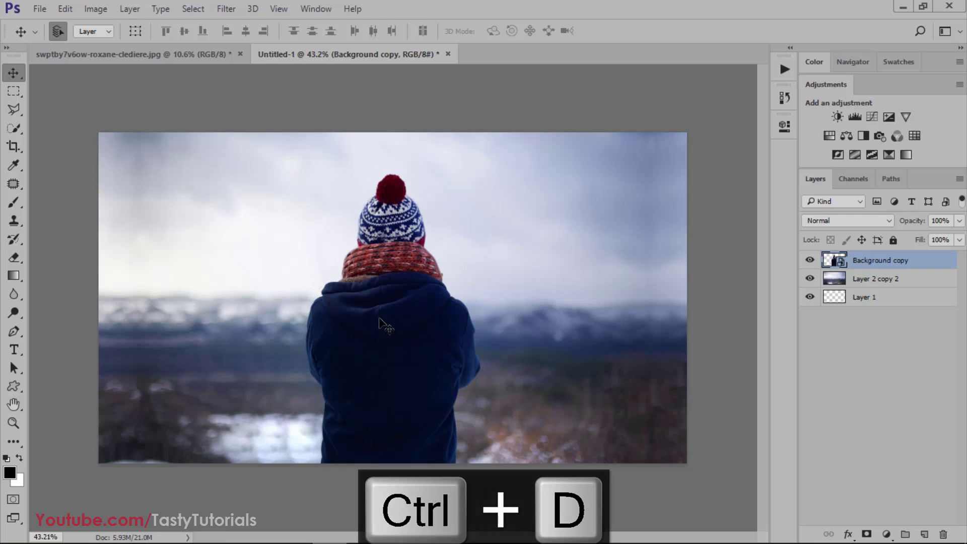
# Step: Rename Background copy to 'Layer1' and Layer 2 copy 2 to 'Layer 2'
pyautogui.doubleClick(882, 260)
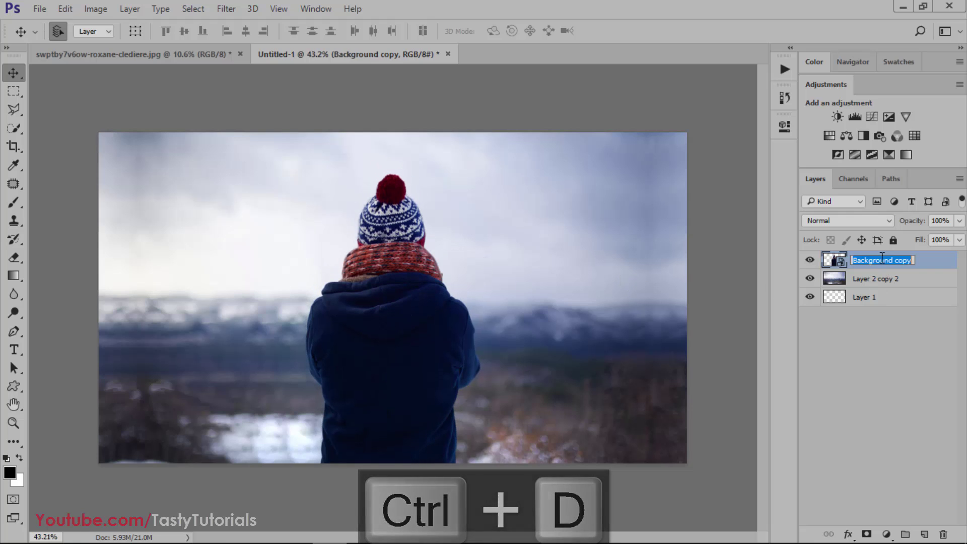
pyautogui.write('Layer1')
pyautogui.press('Return')
pyautogui.click(876, 283)
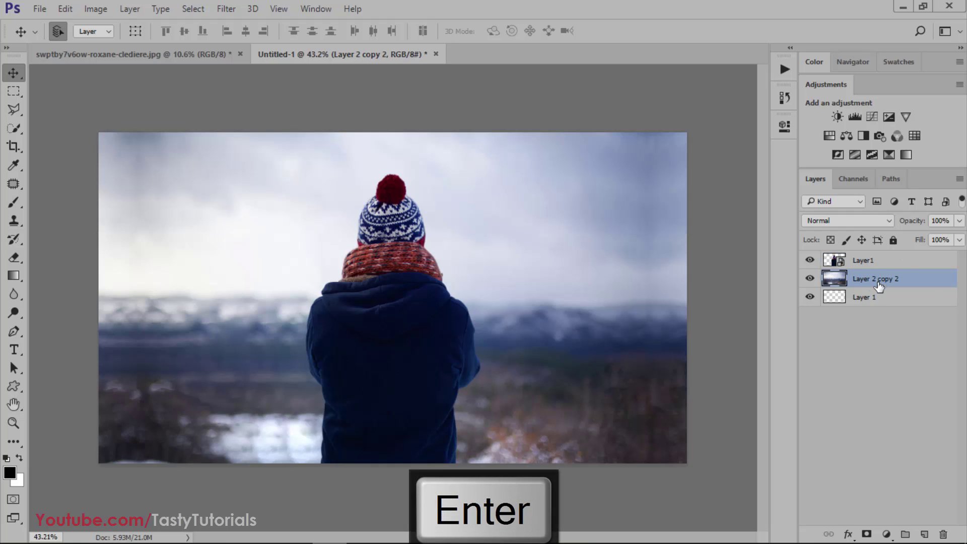
pyautogui.doubleClick(882, 282)
pyautogui.click(857, 97)
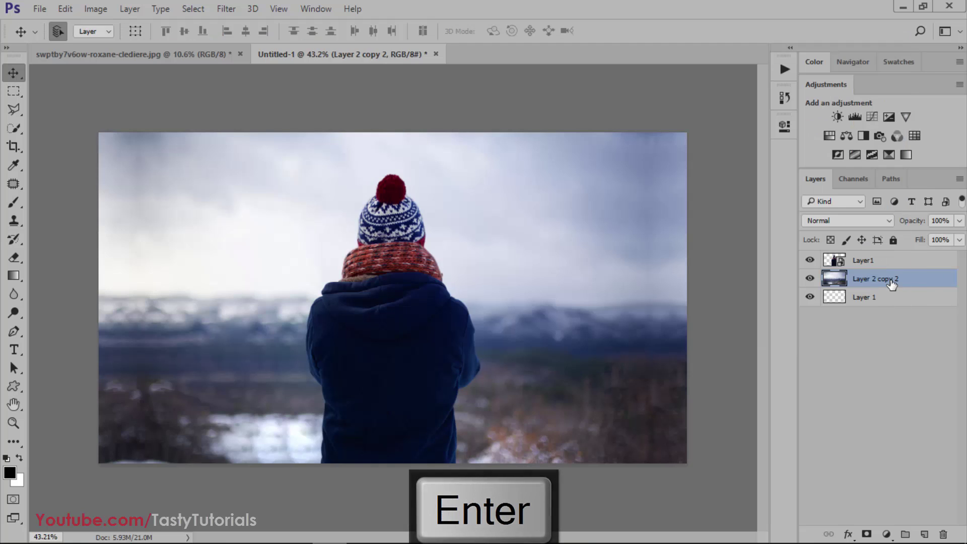
pyautogui.doubleClick(888, 280)
pyautogui.press('Right')
pyautogui.press('BackSpace')
pyautogui.press('BackSpace')
pyautogui.press('BackSpace')
pyautogui.press('BackSpace')
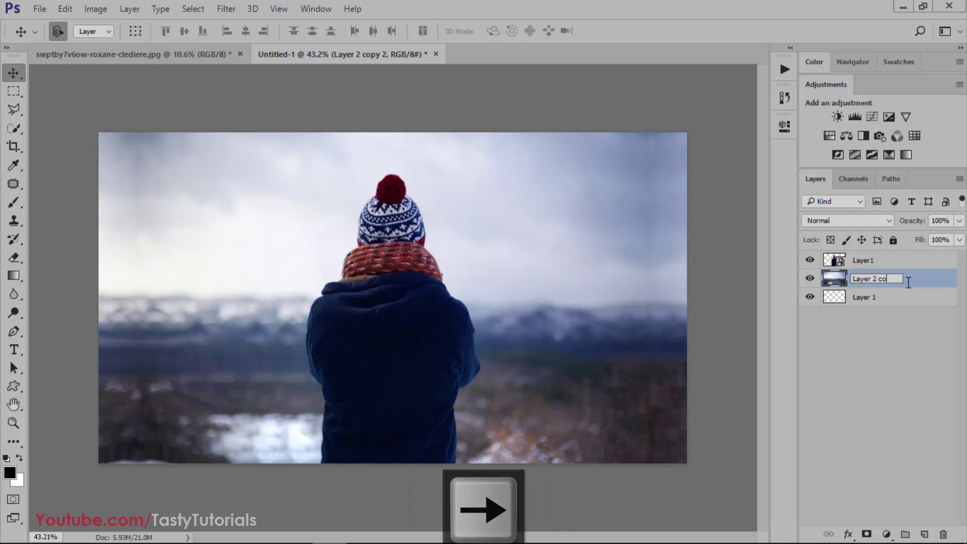
pyautogui.press('BackSpace')
pyautogui.press('BackSpace')
pyautogui.press('BackSpace')
pyautogui.press('Return')
# Step: Delete the empty Layer 1
pyautogui.click(904, 295)
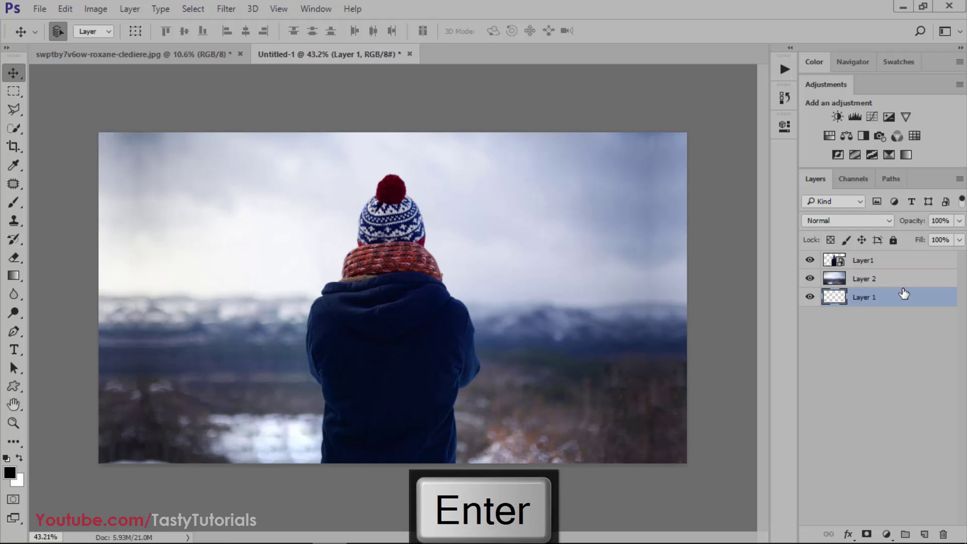
pyautogui.press('Delete')
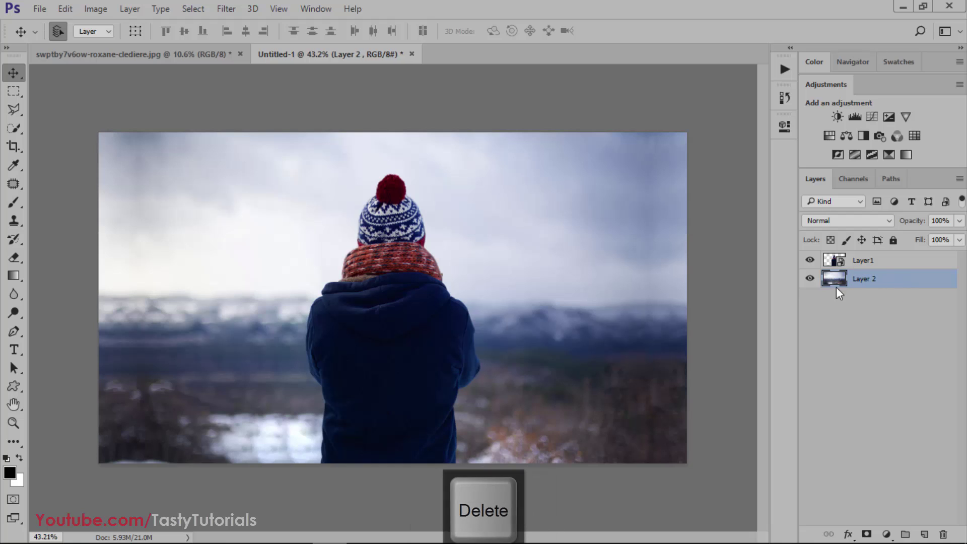
pyautogui.scroll(1, 354, 342)
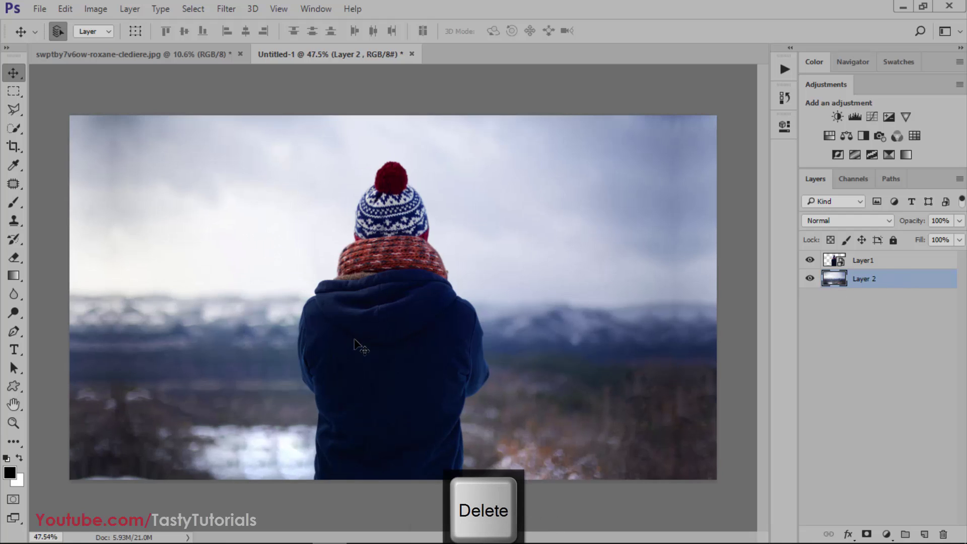
pyautogui.scroll(-2, 307, 323)
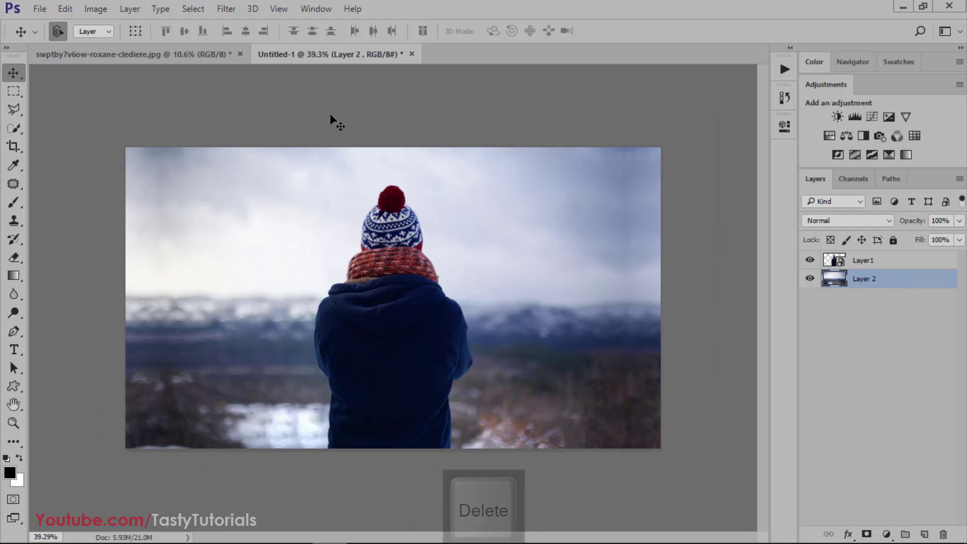
# Step: Show the Timeline panel, create a video timeline from the layers, enlarge the panel, and select Layer1
pyautogui.click(328, 14)
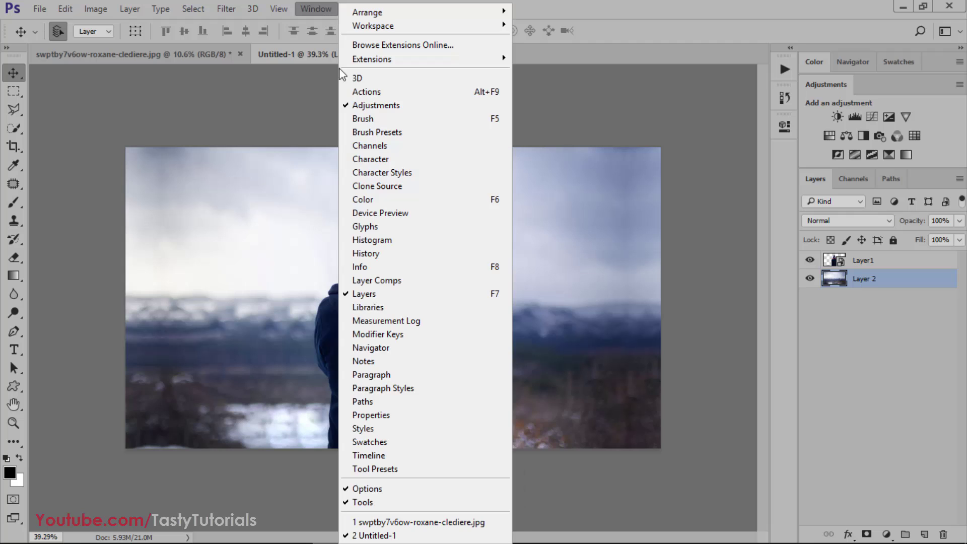
pyautogui.click(381, 457)
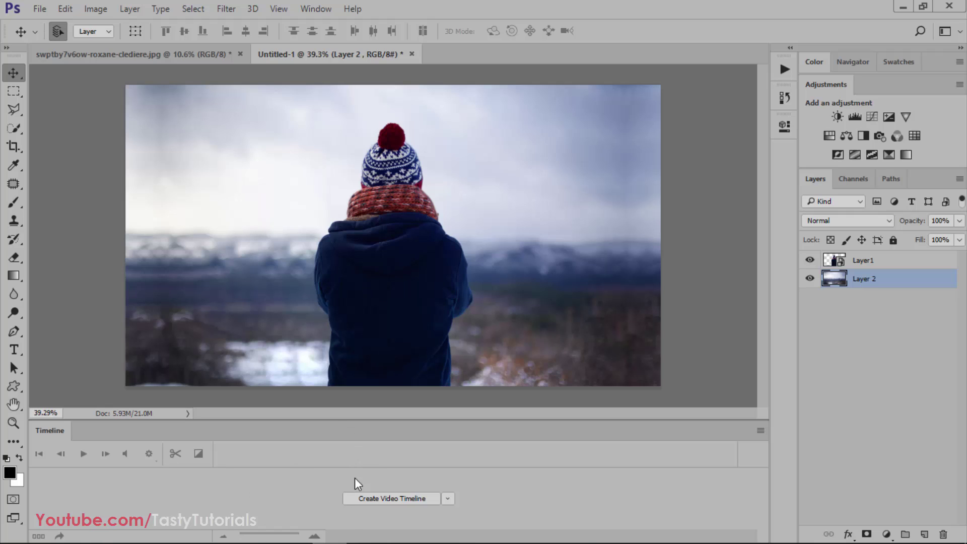
pyautogui.click(379, 502)
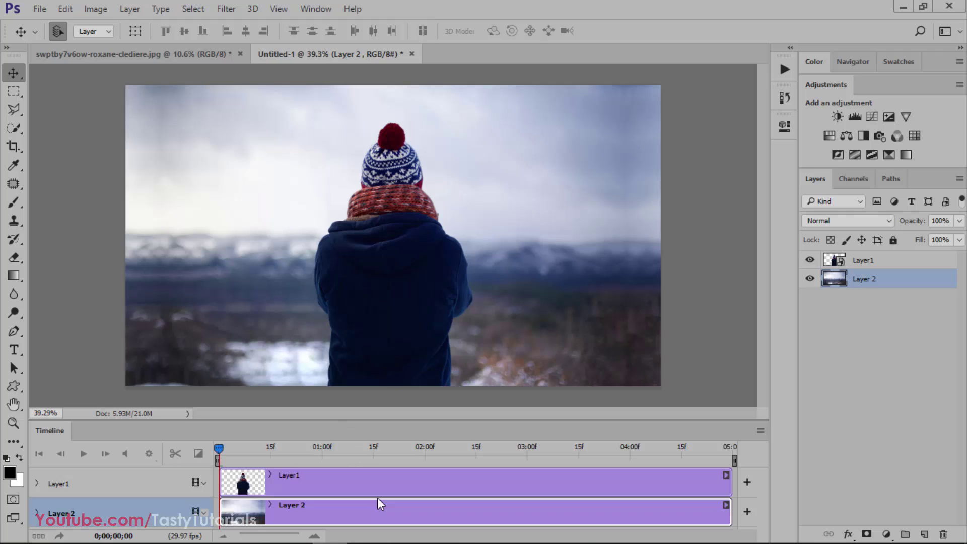
pyautogui.scroll(-1, 760, 496)
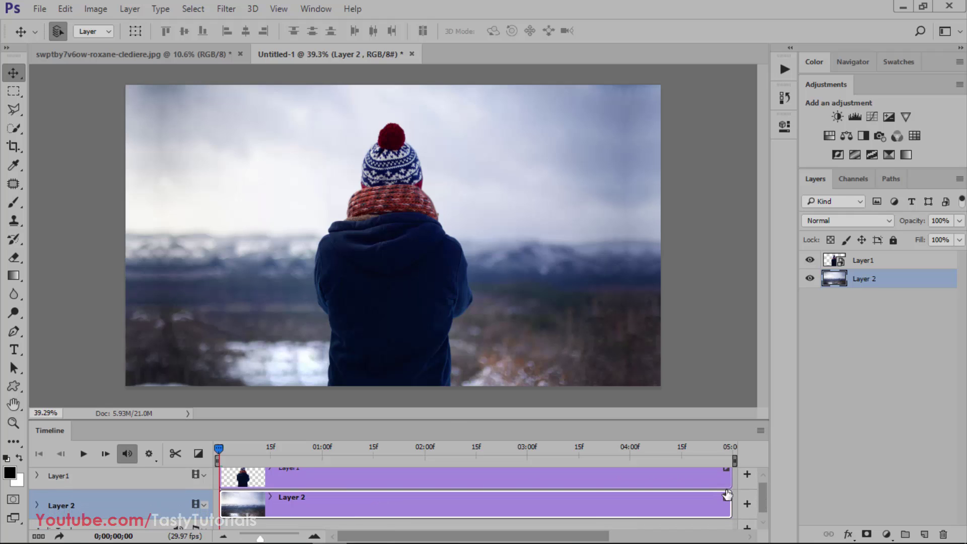
pyautogui.moveTo(435, 419); pyautogui.dragTo(439, 379)
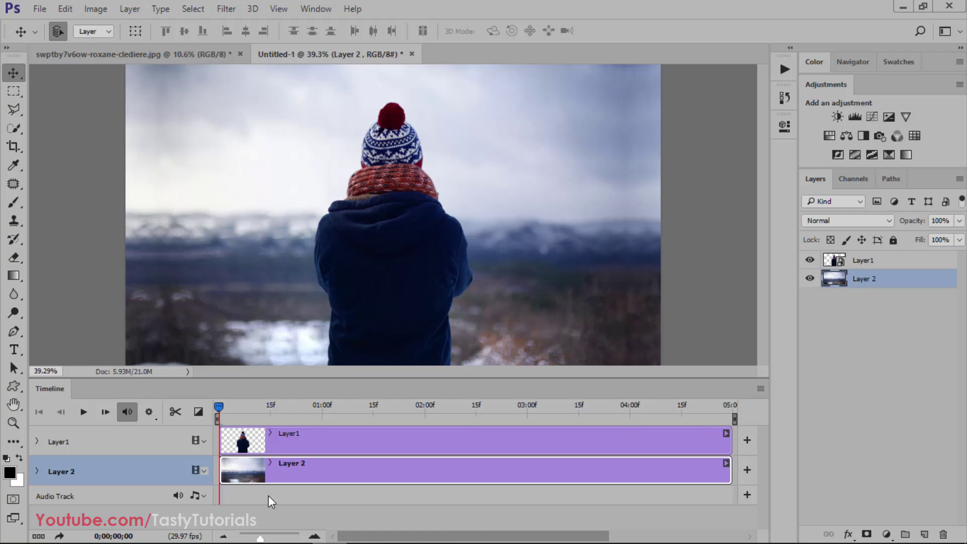
pyautogui.click(838, 266)
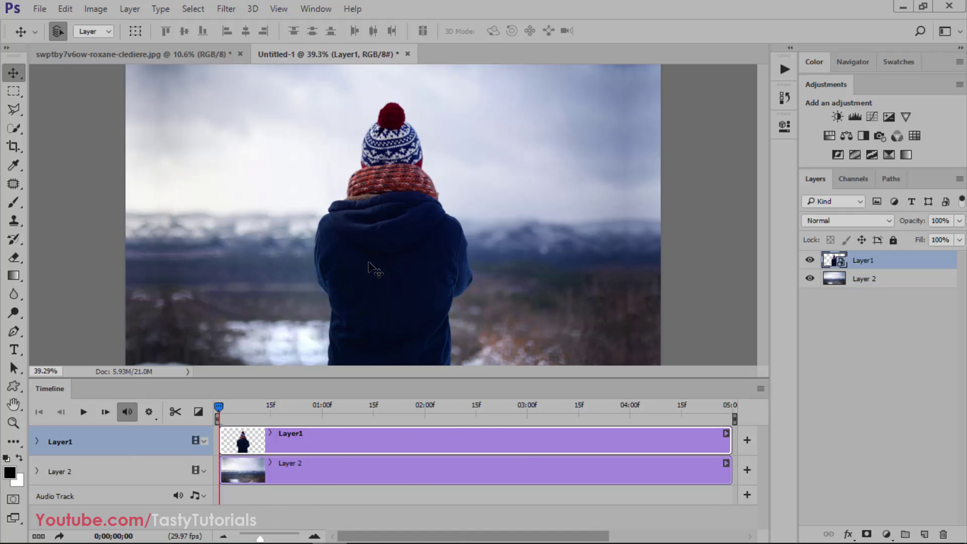
pyautogui.scroll(-2, 368, 261)
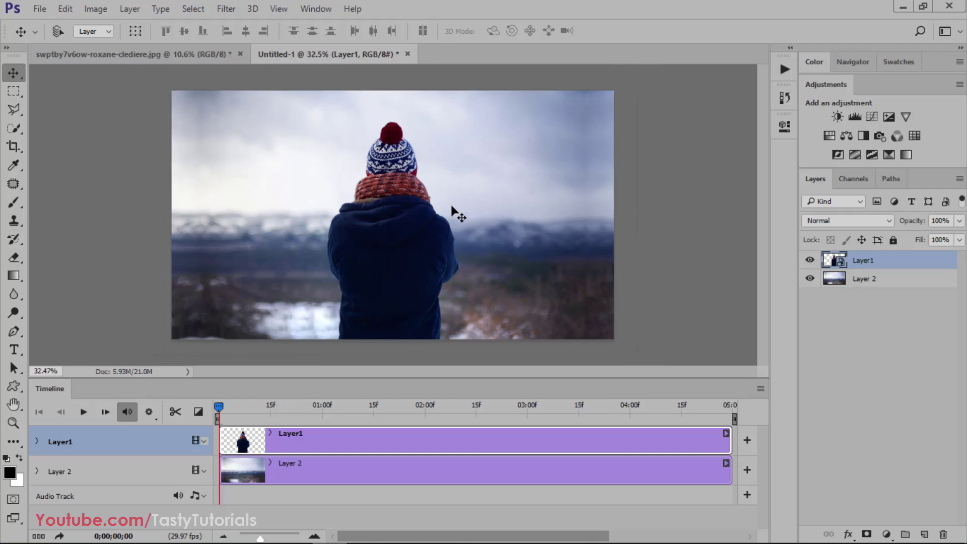
# Step: Enlarge the Layer1 subject slightly with Free Transform
pyautogui.hotkey('ctrl', 't')
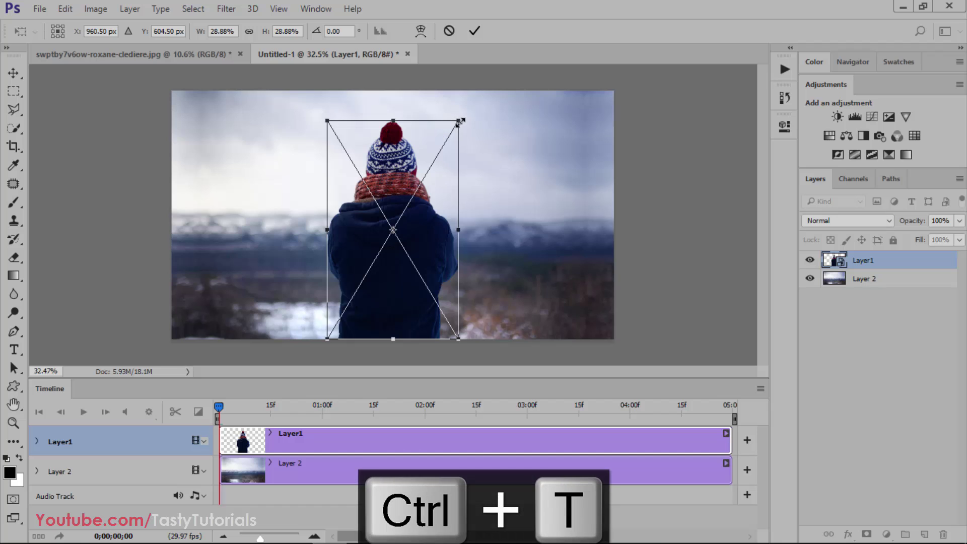
pyautogui.moveTo(460, 119); pyautogui.dragTo(469, 100)
pyautogui.moveTo(324, 102); pyautogui.dragTo(324, 101)
pyautogui.press('Return')
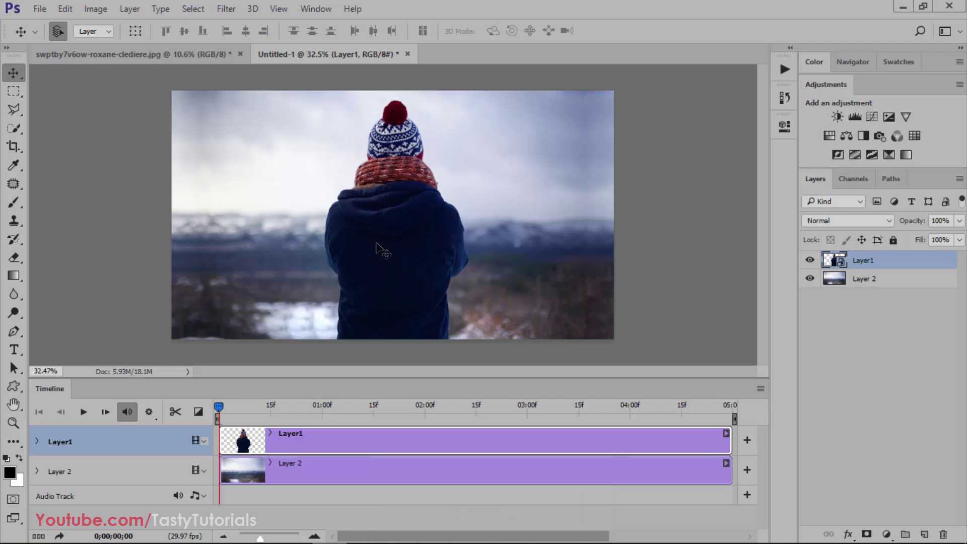
# Step: Keyframe Layer1's Transform at frame one, then shrink it to about 25% and lower it at the clip end
pyautogui.click(38, 442)
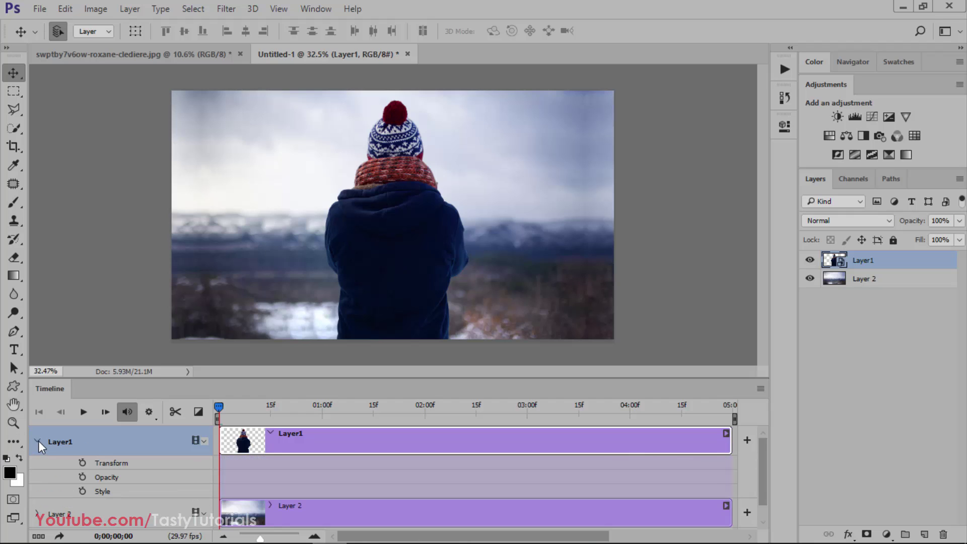
pyautogui.click(82, 463)
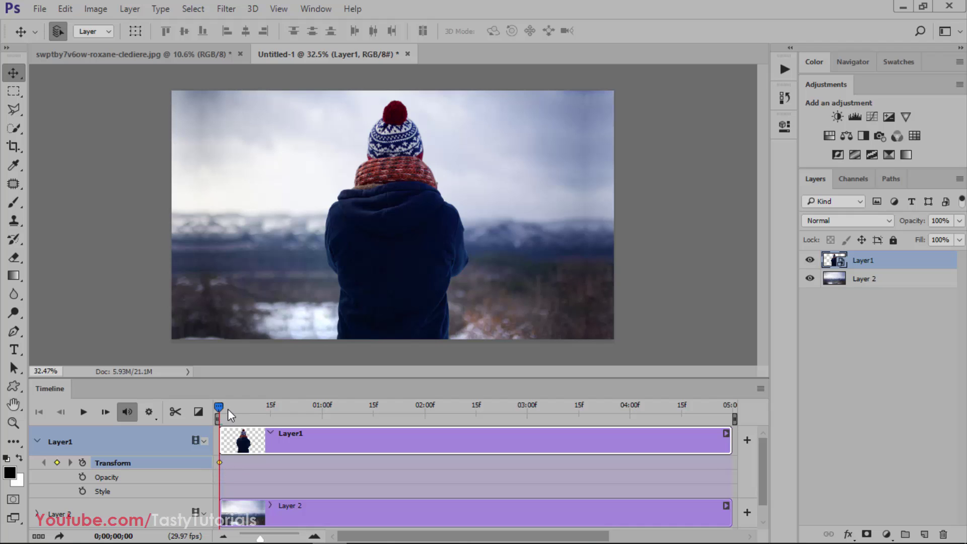
pyautogui.moveTo(222, 406); pyautogui.dragTo(730, 452)
pyautogui.hotkey('ctrl', 't')
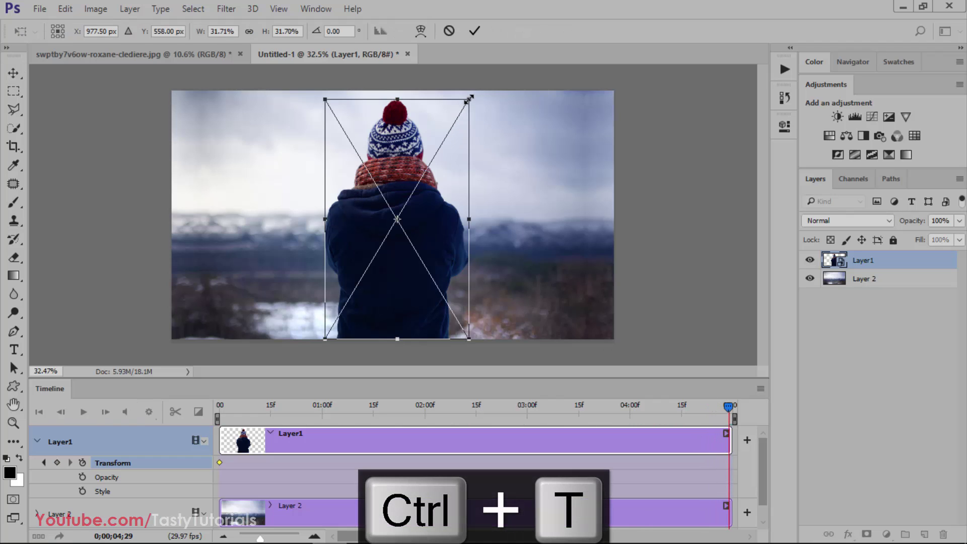
pyautogui.moveTo(469, 98); pyautogui.dragTo(444, 119)
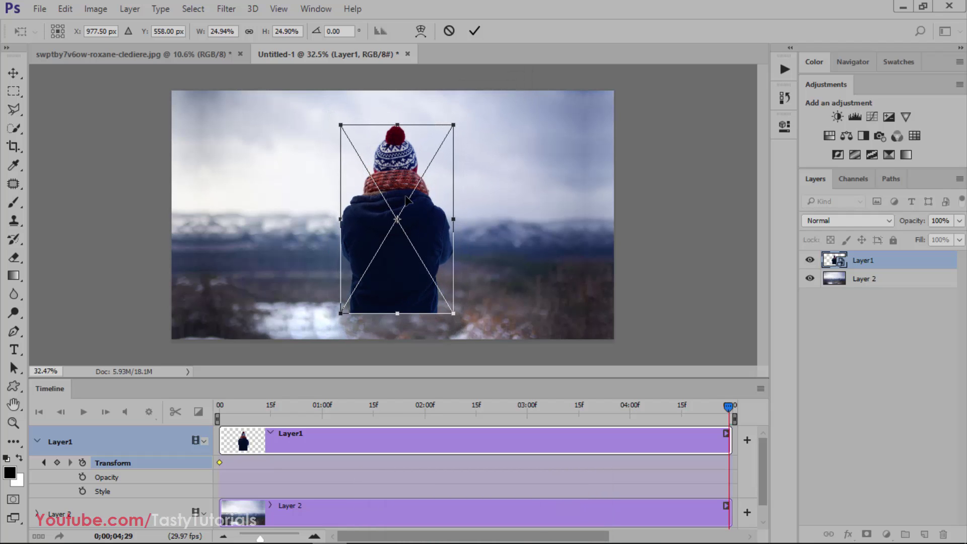
pyautogui.moveTo(423, 207); pyautogui.dragTo(403, 234)
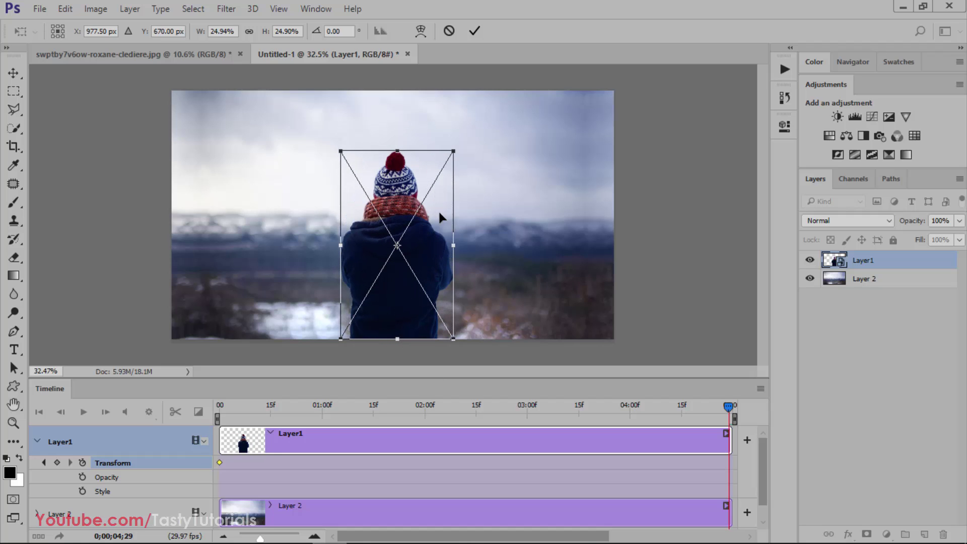
pyautogui.click(474, 31)
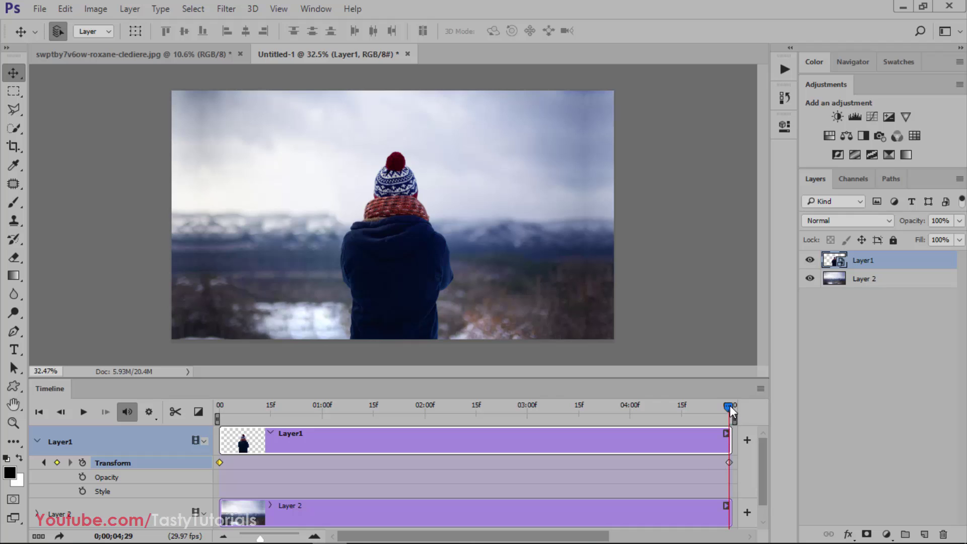
# Step: Collapse Layer1's timeline track and expand Layer 2's Transform, Opacity and Style properties
pyautogui.moveTo(730, 407); pyautogui.dragTo(676, 435)
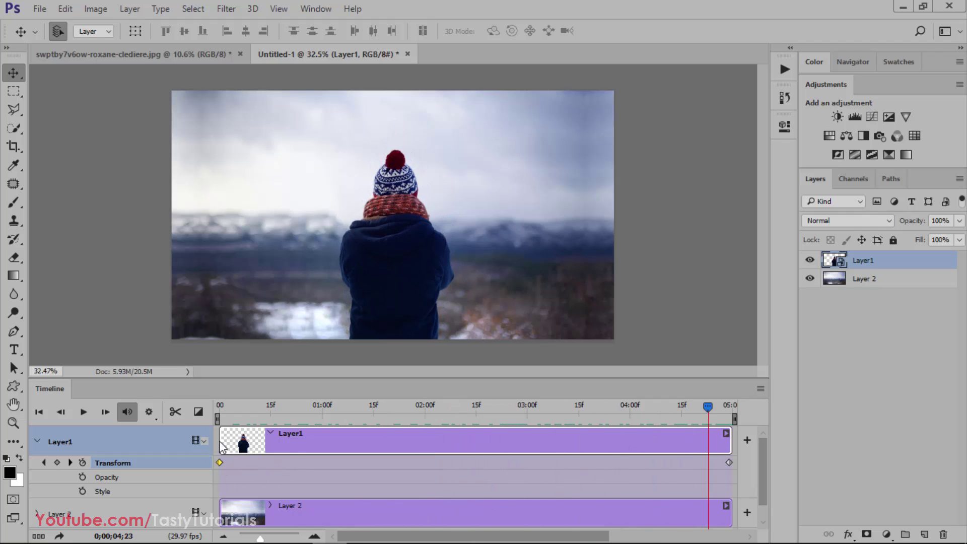
pyautogui.hotkey('ctrl', '-')
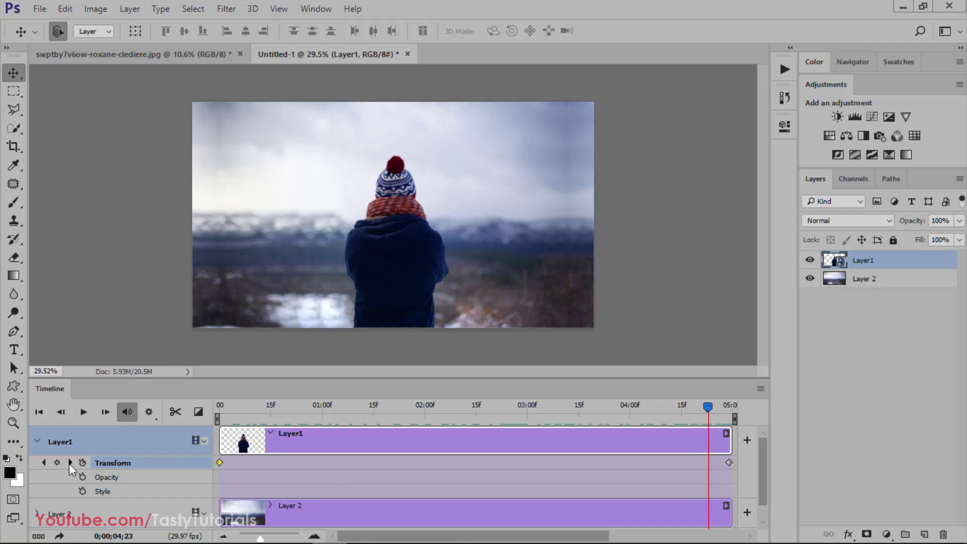
pyautogui.click(36, 442)
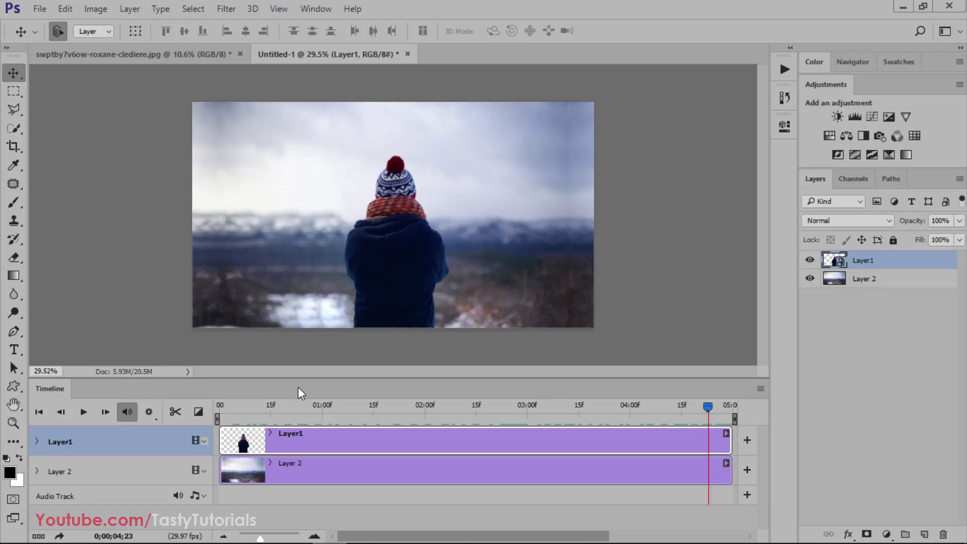
pyautogui.click(36, 472)
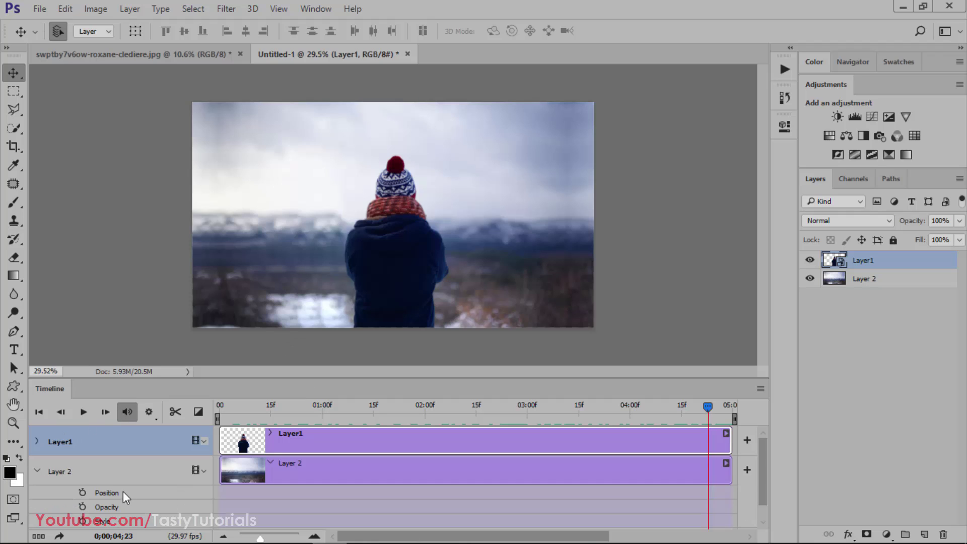
pyautogui.scroll(-1, 224, 512)
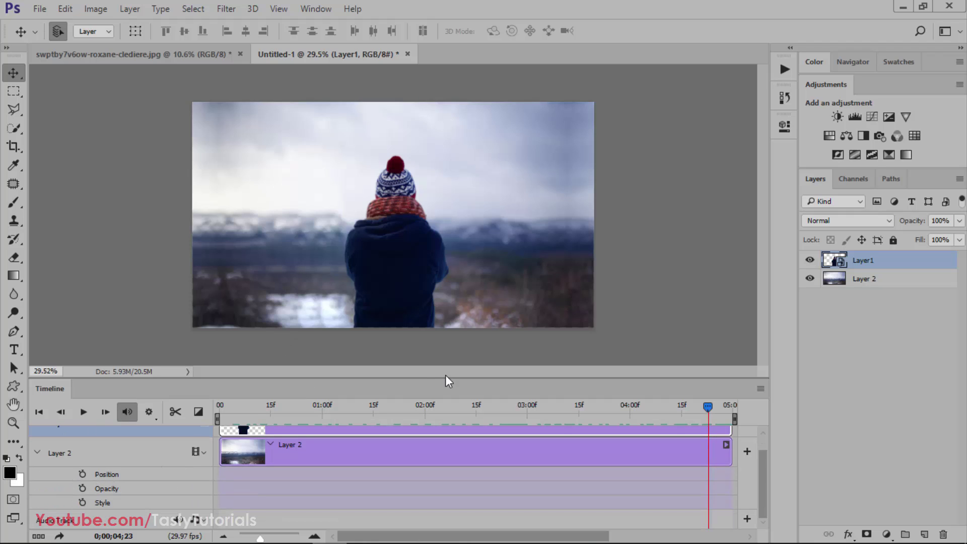
pyautogui.click(867, 282)
pyautogui.rightClick(867, 286)
pyautogui.press('Escape')
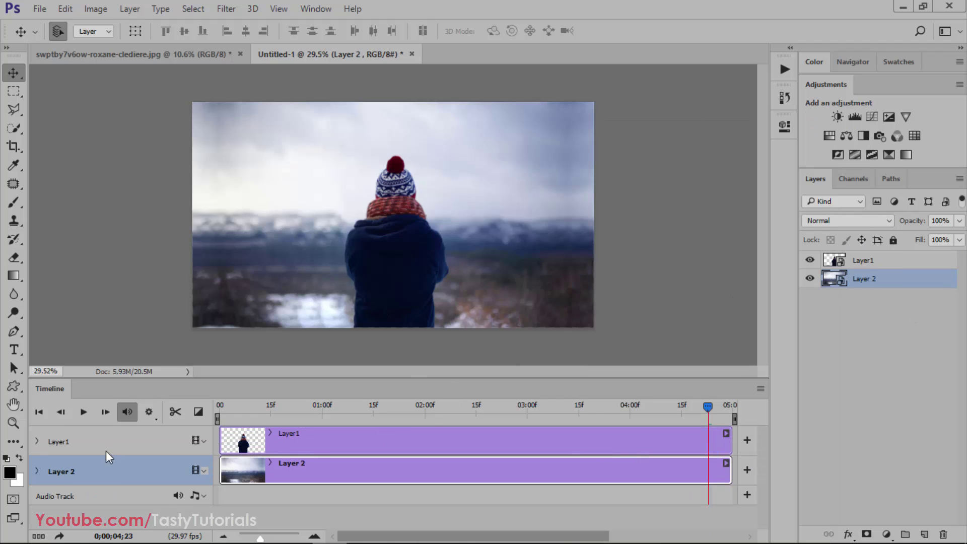
pyautogui.click(36, 472)
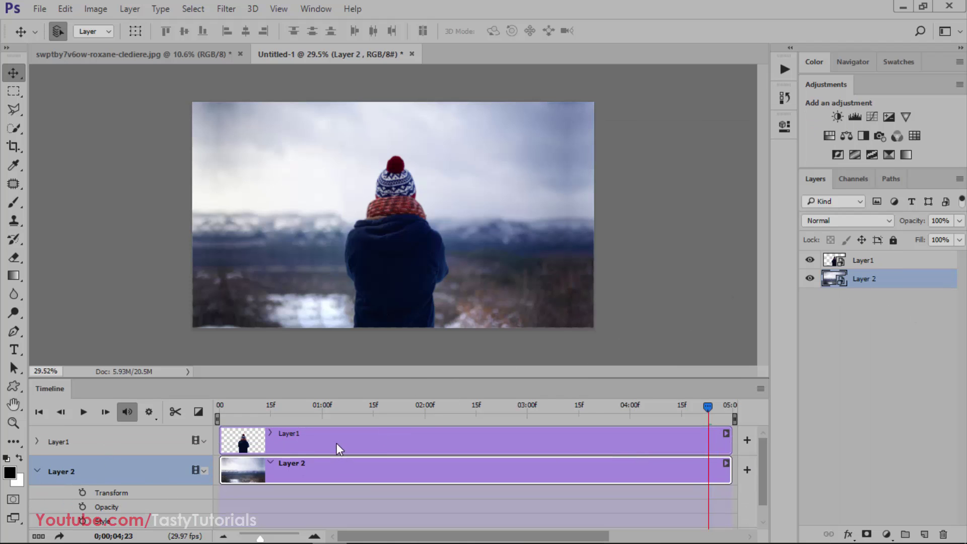
# Step: Keyframe Layer 2's Transform at 0;00, then scale the background to about 117% at the clip end
pyautogui.moveTo(709, 406); pyautogui.dragTo(201, 386)
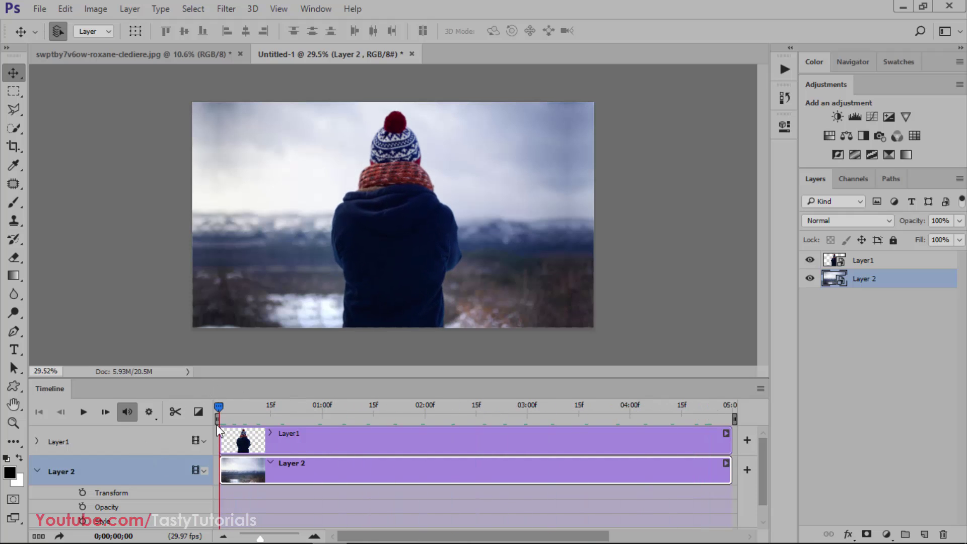
pyautogui.hotkey('ctrl', '-')
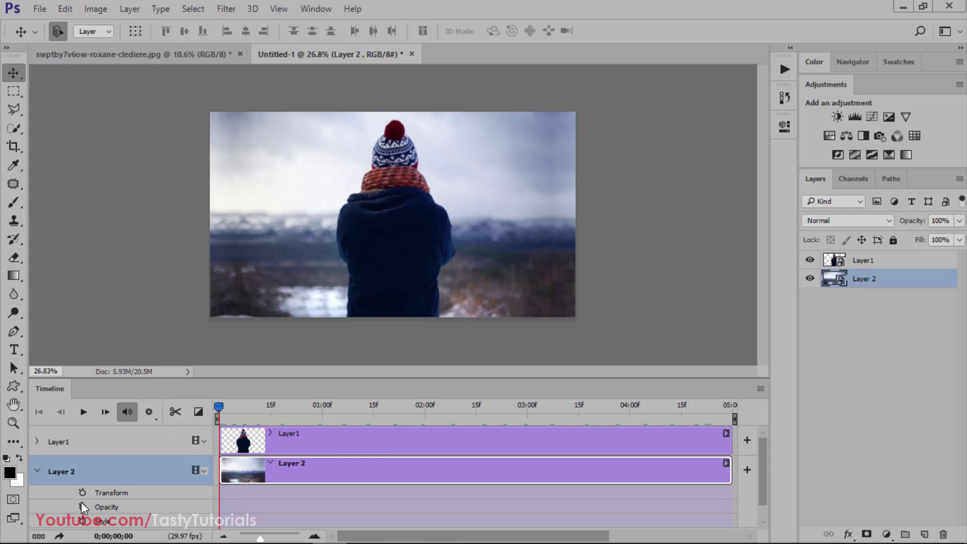
pyautogui.click(83, 493)
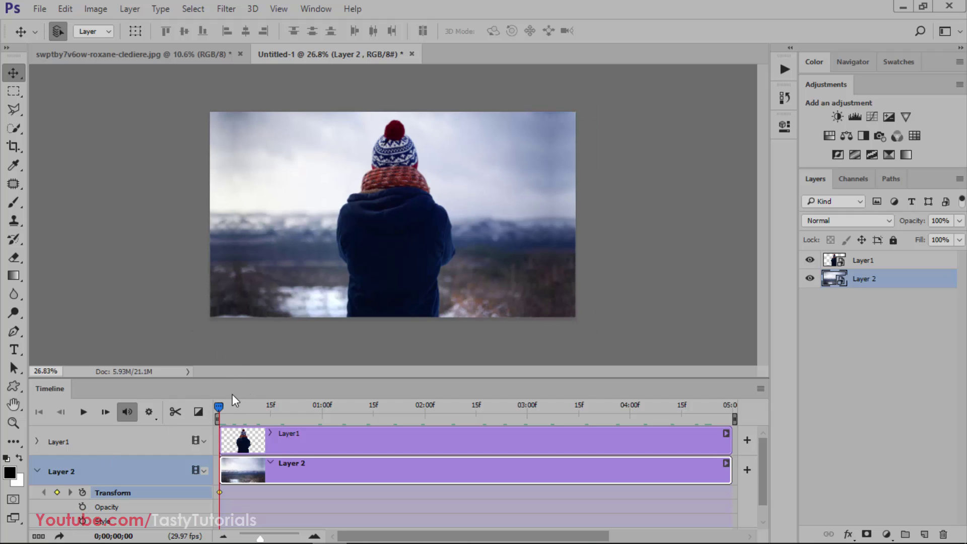
pyautogui.moveTo(222, 407); pyautogui.dragTo(639, 427)
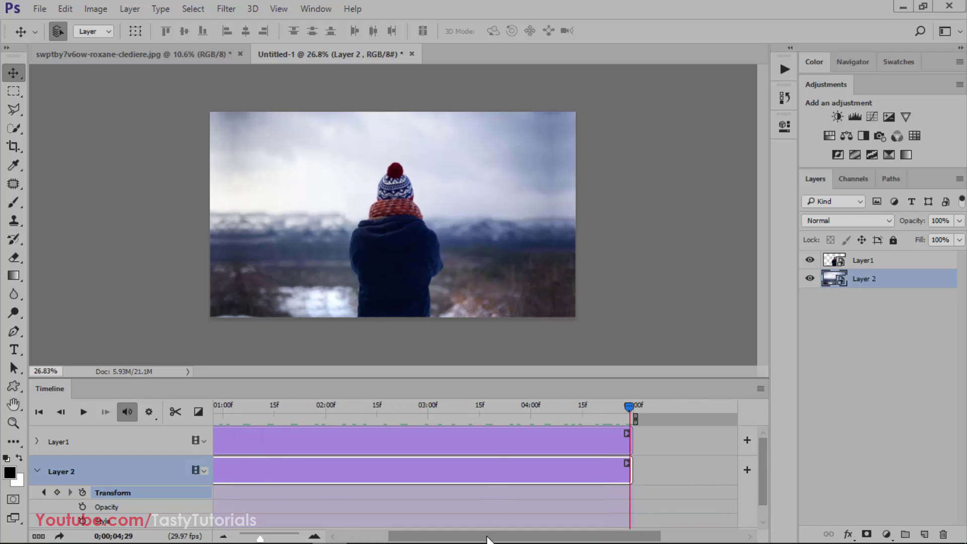
pyautogui.moveTo(483, 539); pyautogui.dragTo(432, 539)
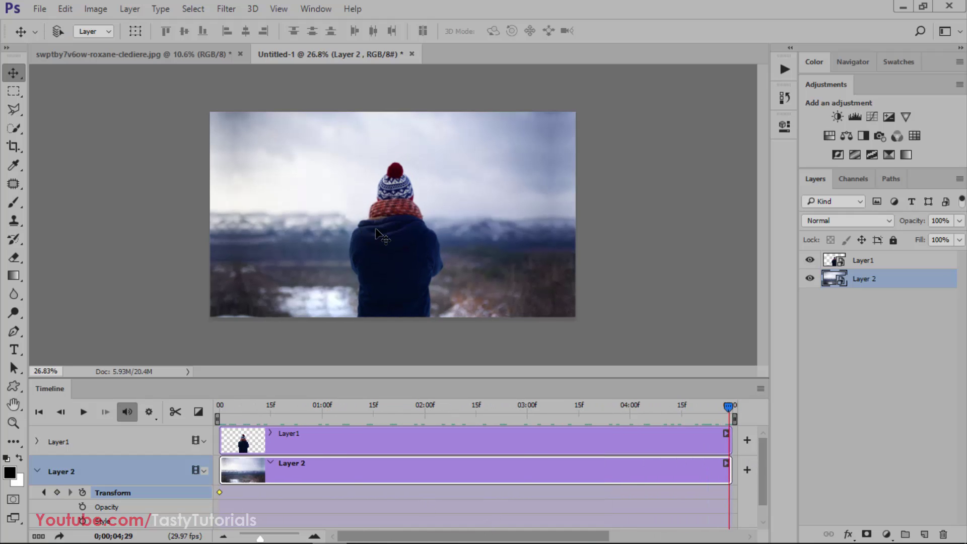
pyautogui.hotkey('ctrl', 't')
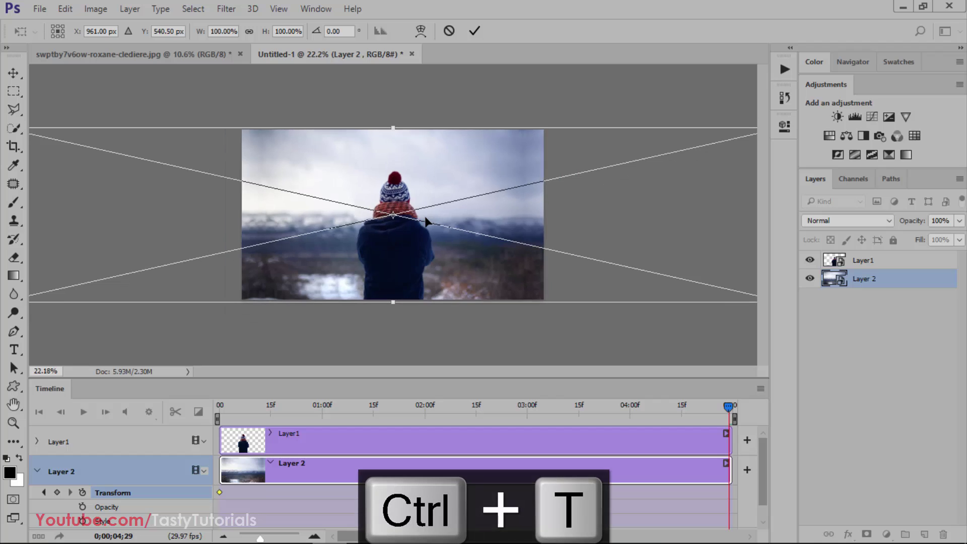
pyautogui.scroll(-3, 425, 217)
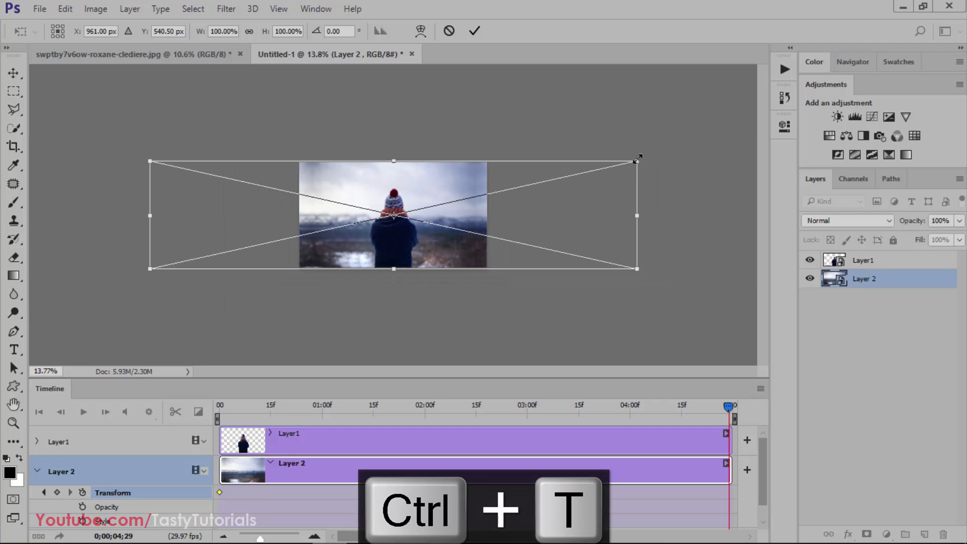
pyautogui.moveTo(637, 159); pyautogui.dragTo(678, 151)
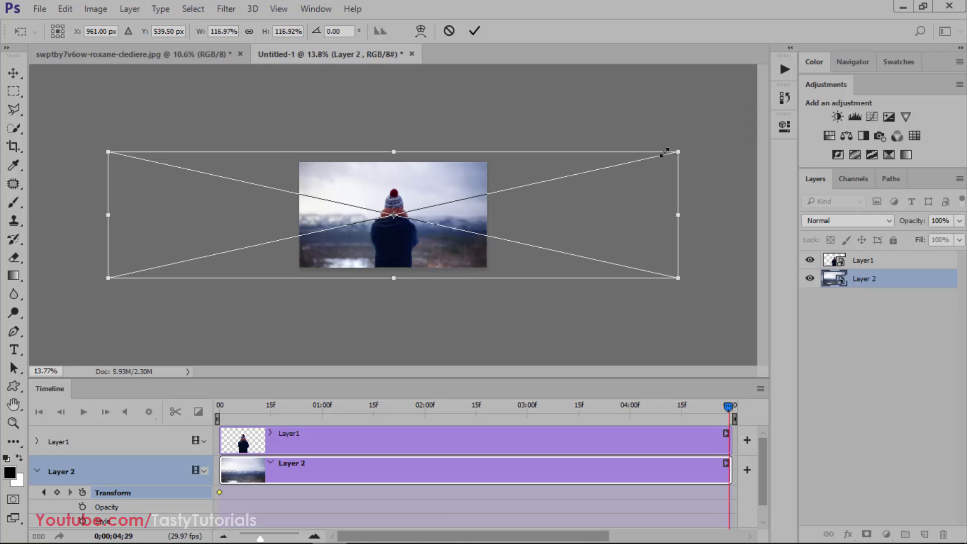
pyautogui.click(475, 31)
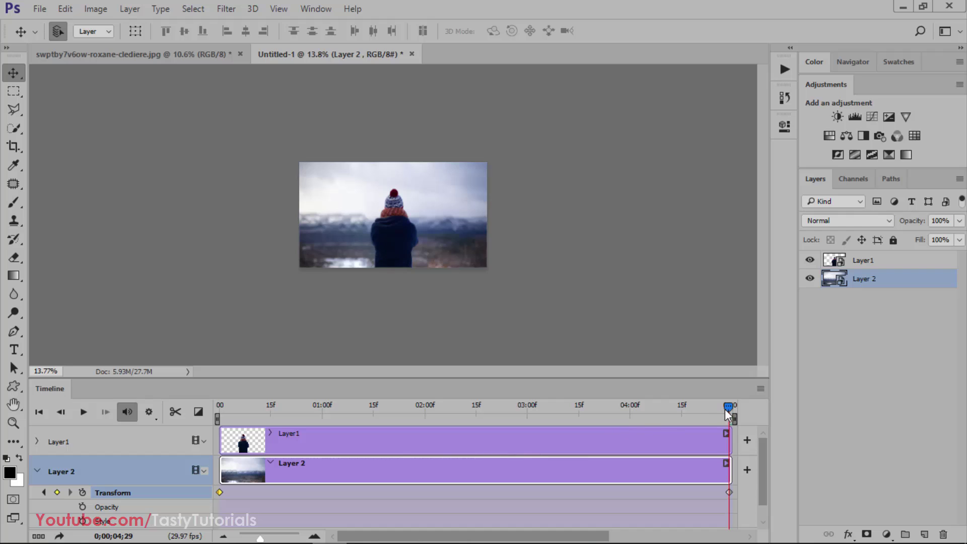
pyautogui.moveTo(728, 406); pyautogui.dragTo(134, 426)
pyautogui.click(37, 471)
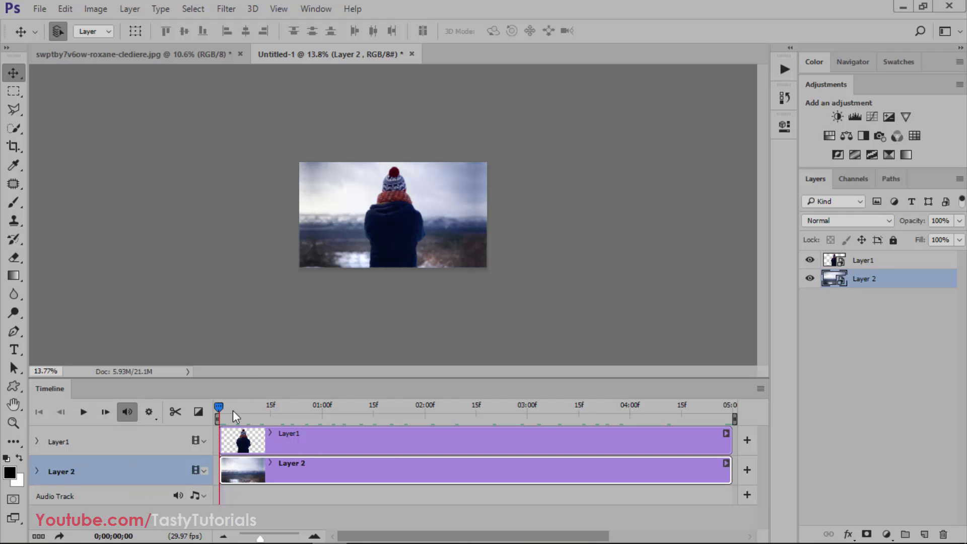
pyautogui.scroll(5, 366, 160)
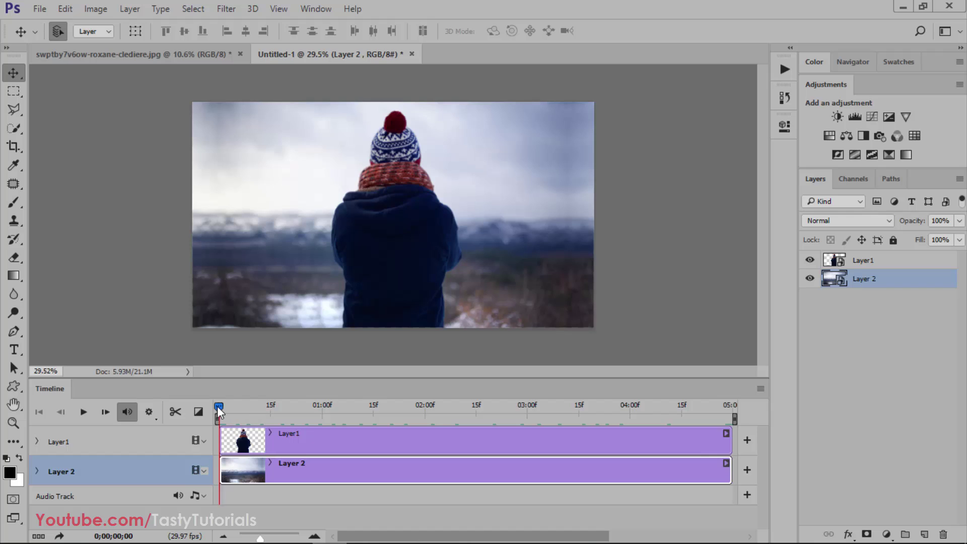
pyautogui.moveTo(218, 406)
pyautogui.mouseDown()
pyautogui.moveTo(456, 419)
pyautogui.moveTo(443, 421)
pyautogui.moveTo(410, 408)
pyautogui.moveTo(609, 415)
pyautogui.moveTo(567, 413)
pyautogui.moveTo(716, 440)
pyautogui.moveTo(640, 437)
pyautogui.moveTo(672, 425)
pyautogui.moveTo(692, 427)
pyautogui.moveTo(205, 409)
pyautogui.mouseUp()
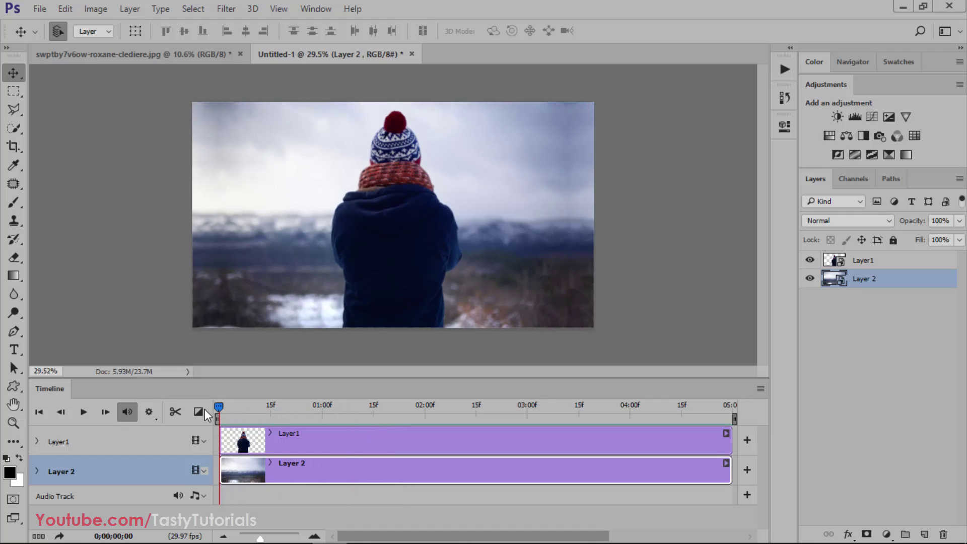
# Step: Play and stop the animation, then keep playback at 50% resolution with Loop Playback on
pyautogui.click(81, 412)
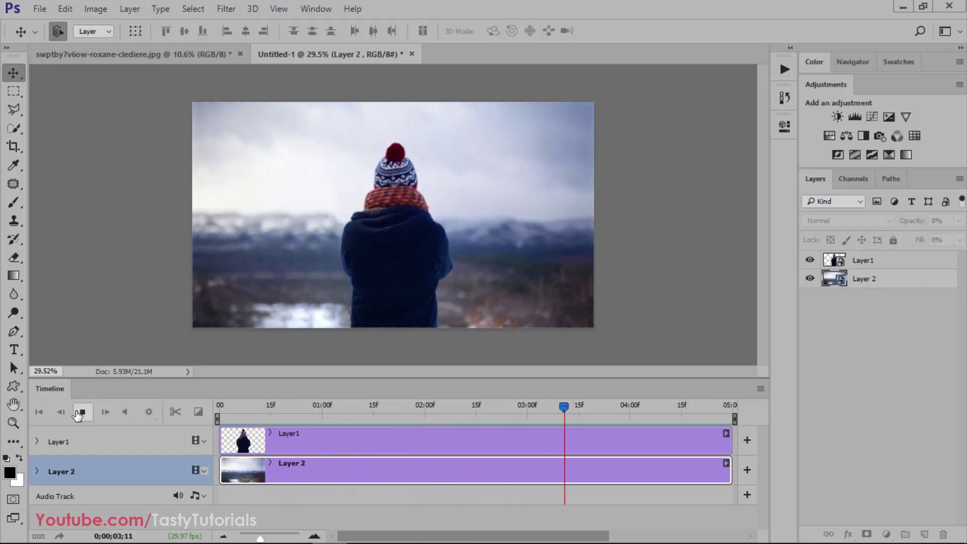
pyautogui.click(79, 412)
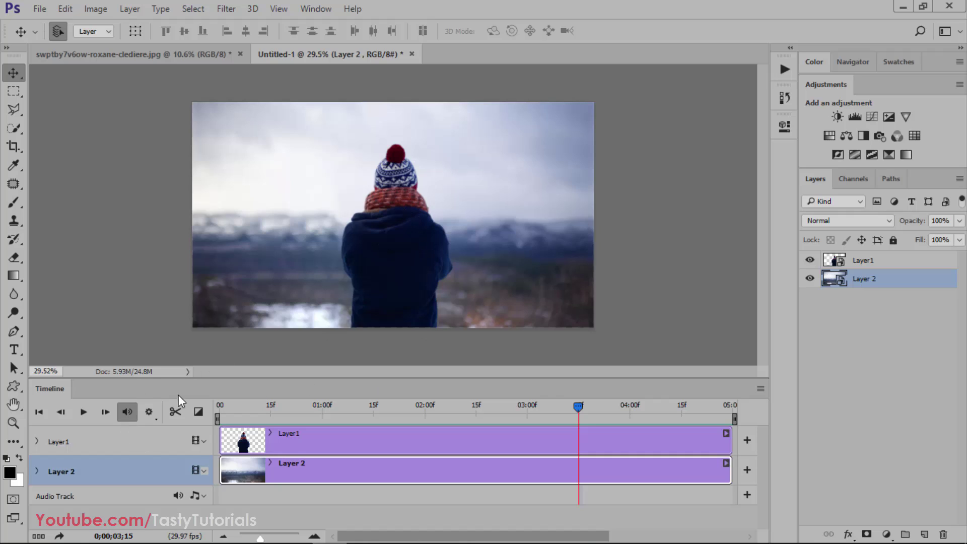
pyautogui.click(149, 414)
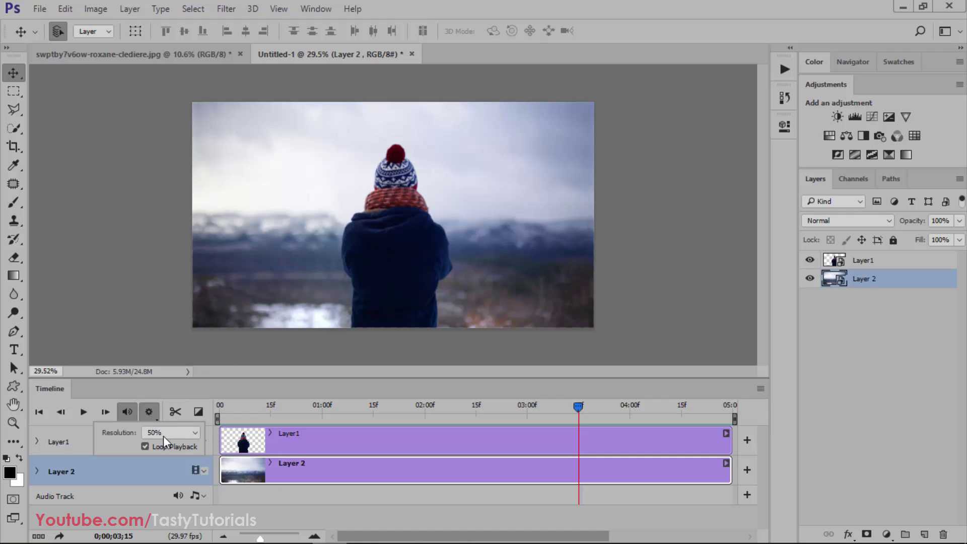
pyautogui.click(181, 435)
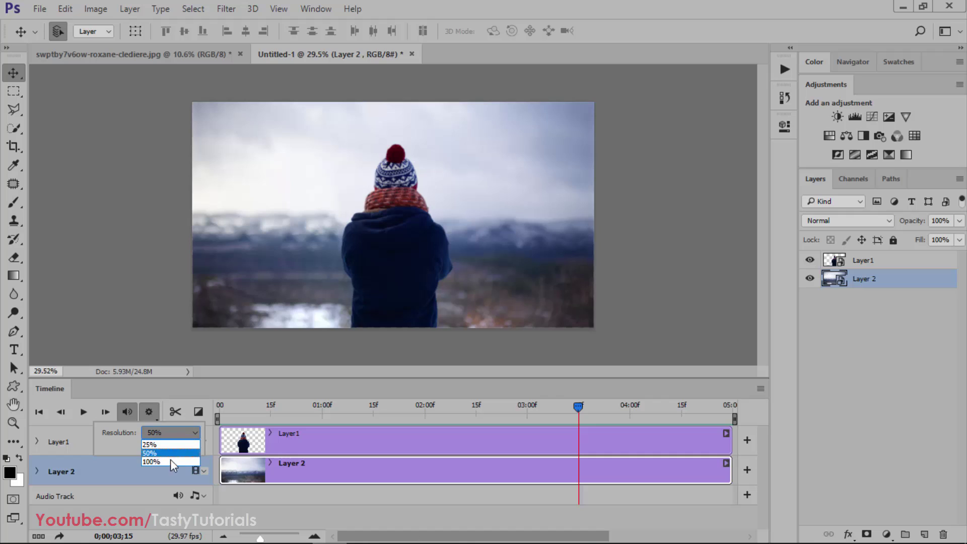
pyautogui.click(112, 446)
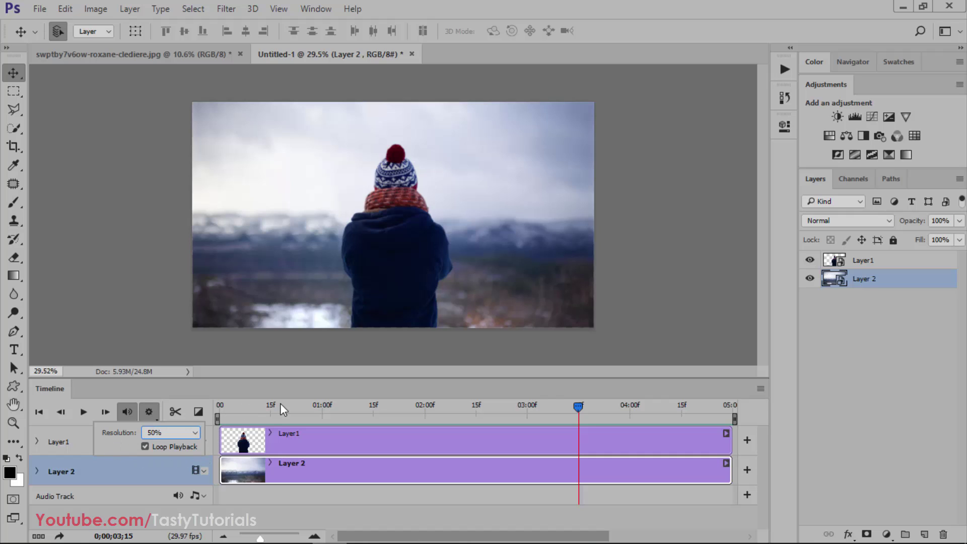
pyautogui.click(302, 390)
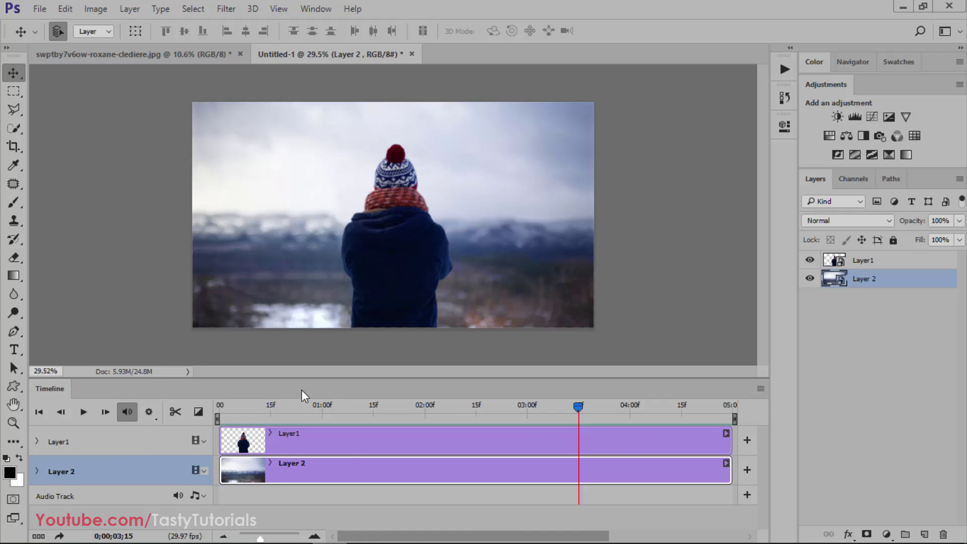
# Step: Switch to full-screen view, fit the canvas on screen, and play the animation from the start
pyautogui.press('f')
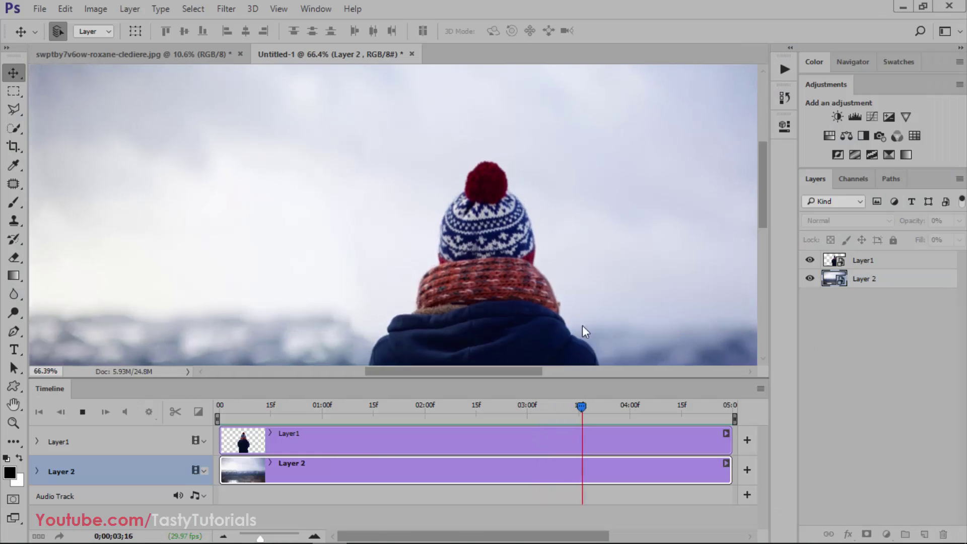
pyautogui.hotkey('ctrl', '0')
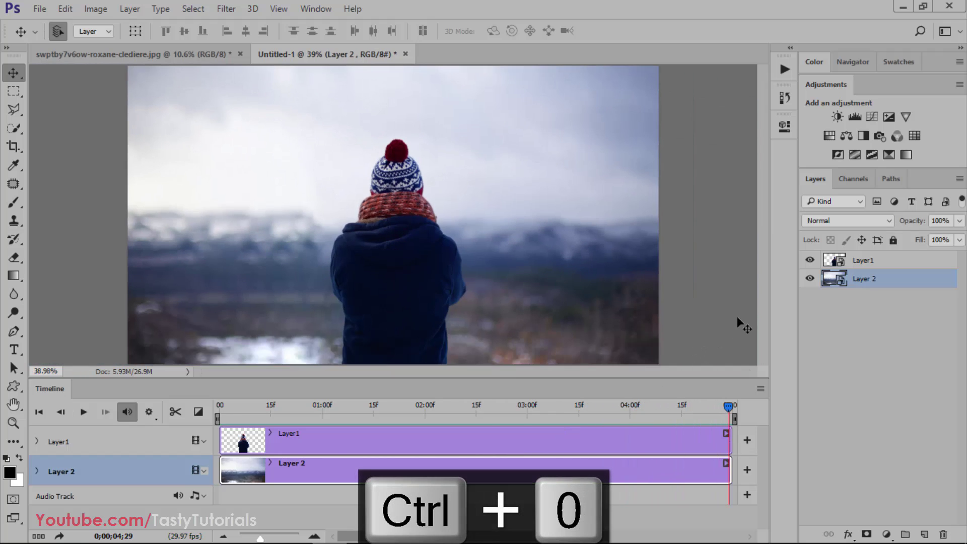
pyautogui.press('space')
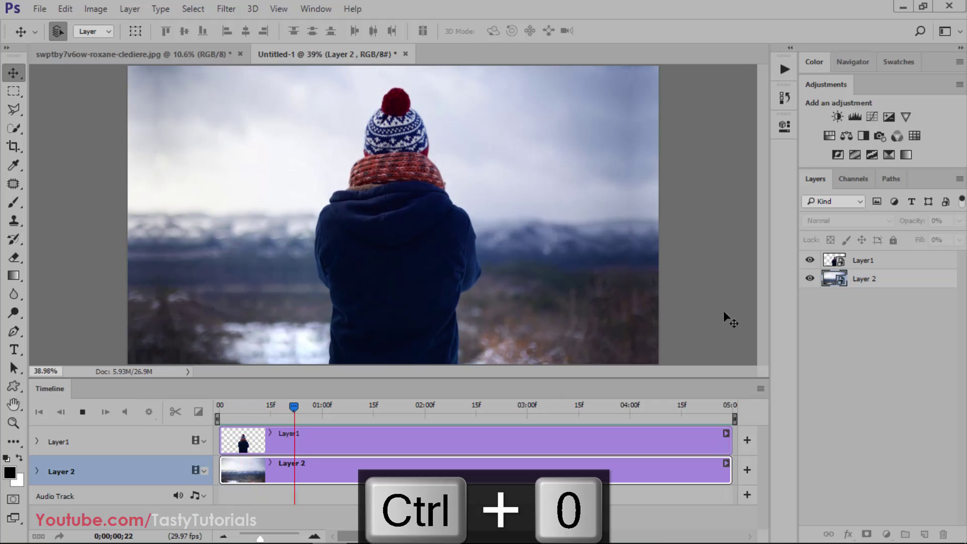